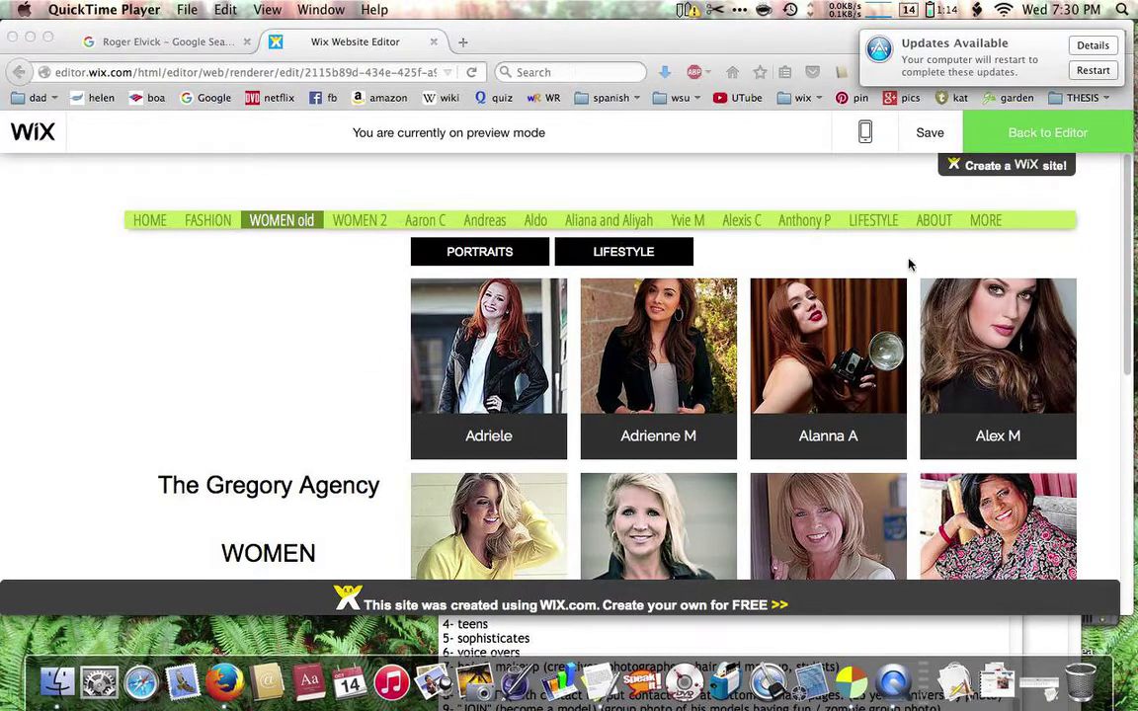
Switch to the browser's site preview and scroll through the home page
left_click(1087, 221)
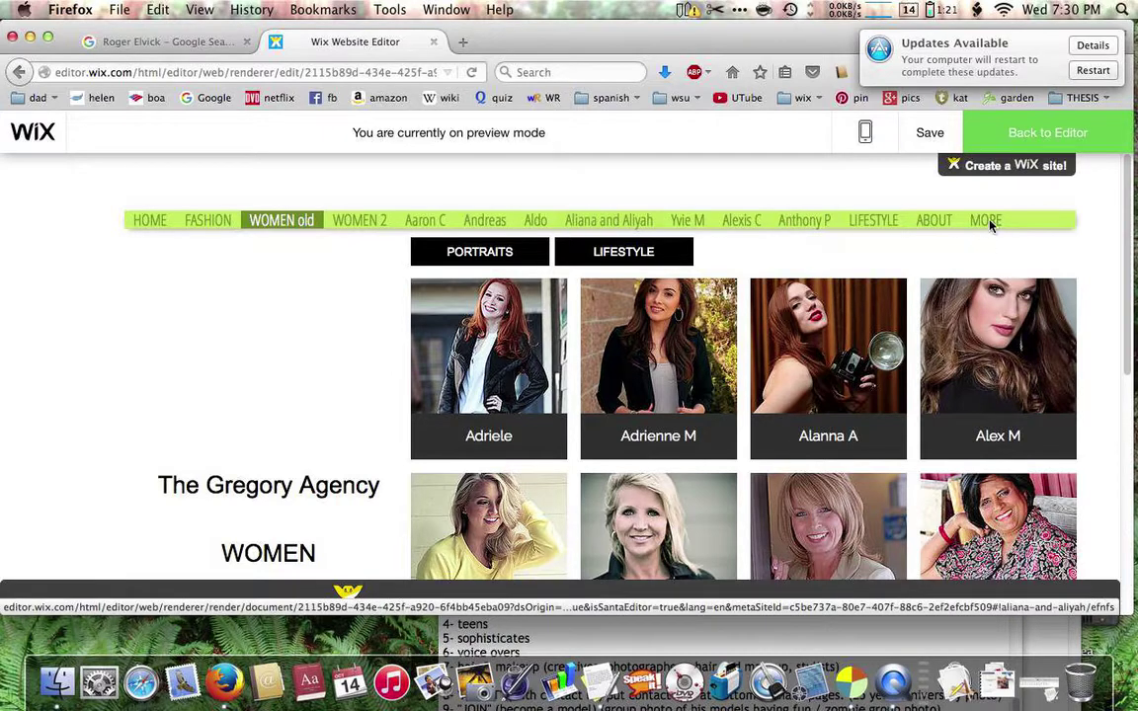
mouse_move(985, 221)
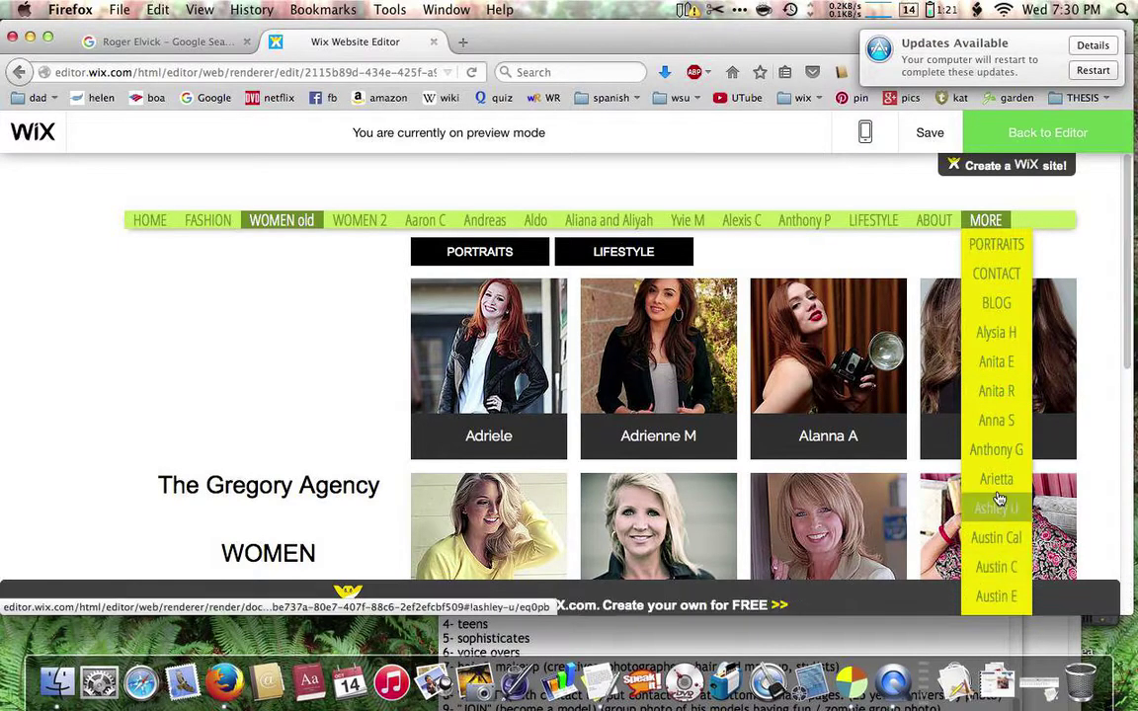
scroll(1000, 452, "down", 3)
scroll(1000, 452, "down", 3)
scroll(1000, 452, "down", 3)
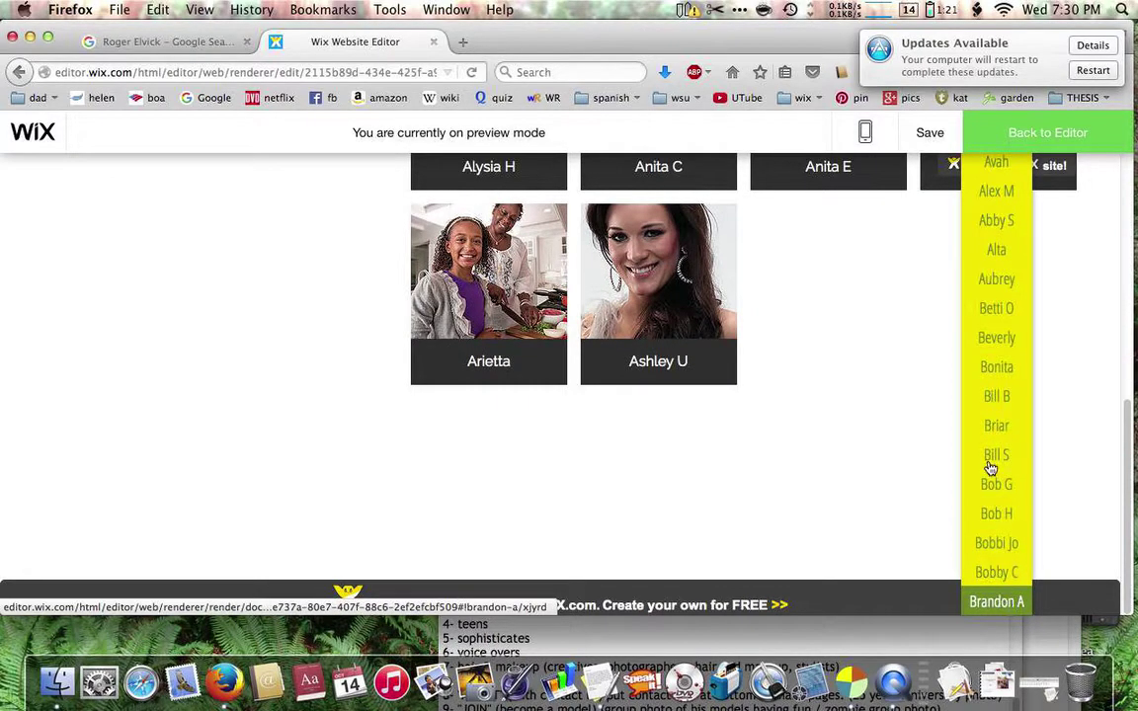
scroll(996, 466, "up", 5)
scroll(998, 458, "up", 5)
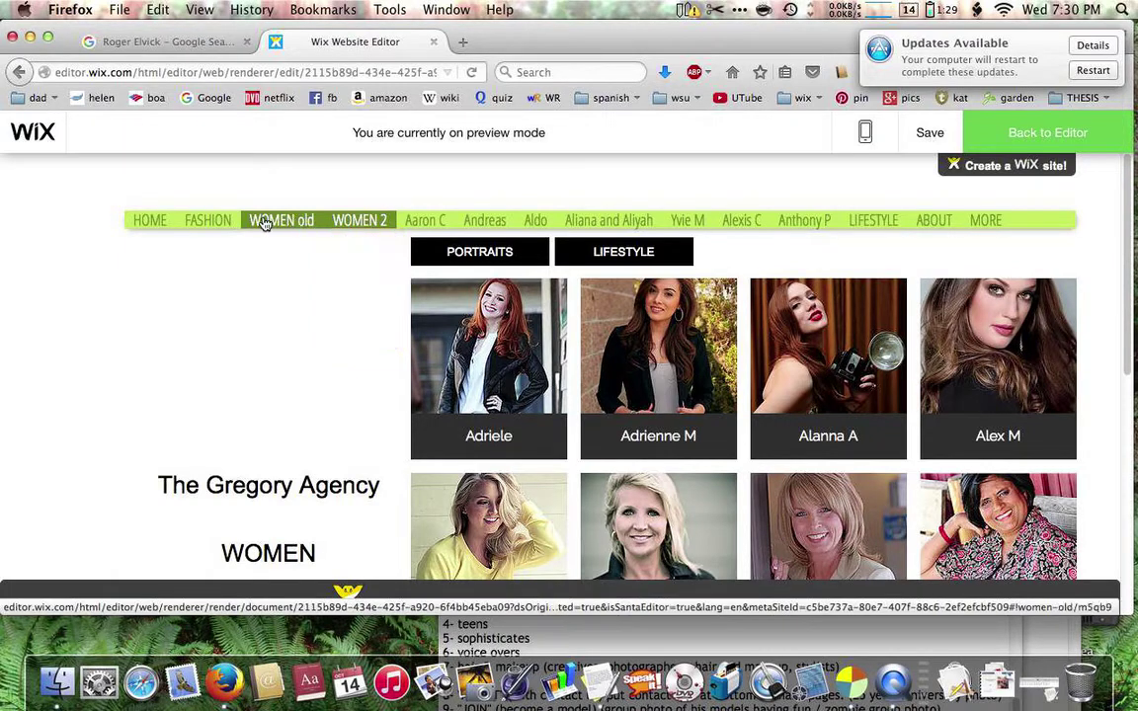
Go to FASHION, then WOMEN 2, and scroll through its model grid
left_click(206, 222)
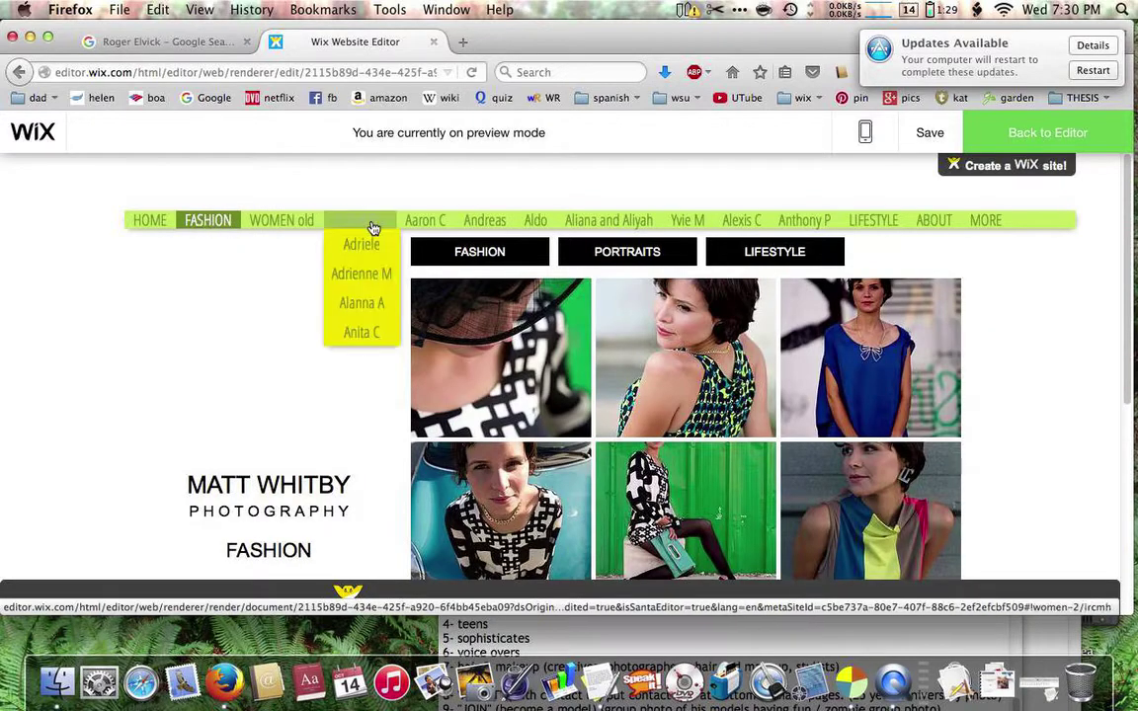
mouse_move(360, 221)
left_click(372, 227)
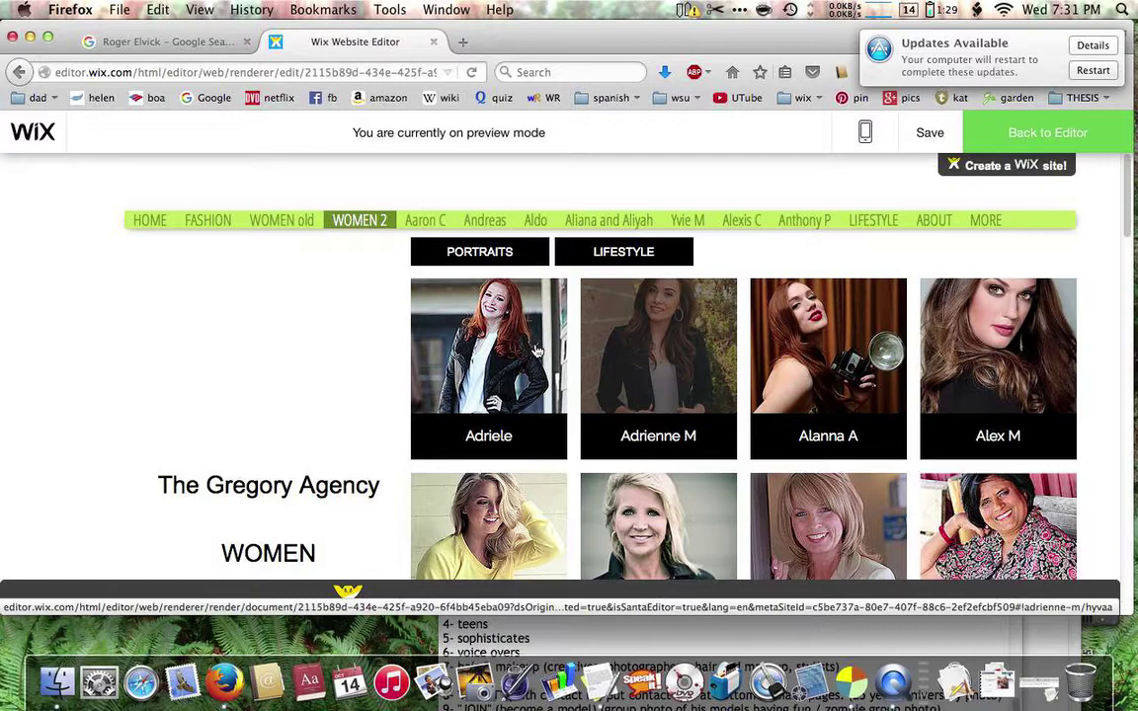
scroll(598, 334, "down", 3)
scroll(598, 334, "down", 1)
scroll(598, 334, "down", 2)
scroll(598, 334, "up", 4)
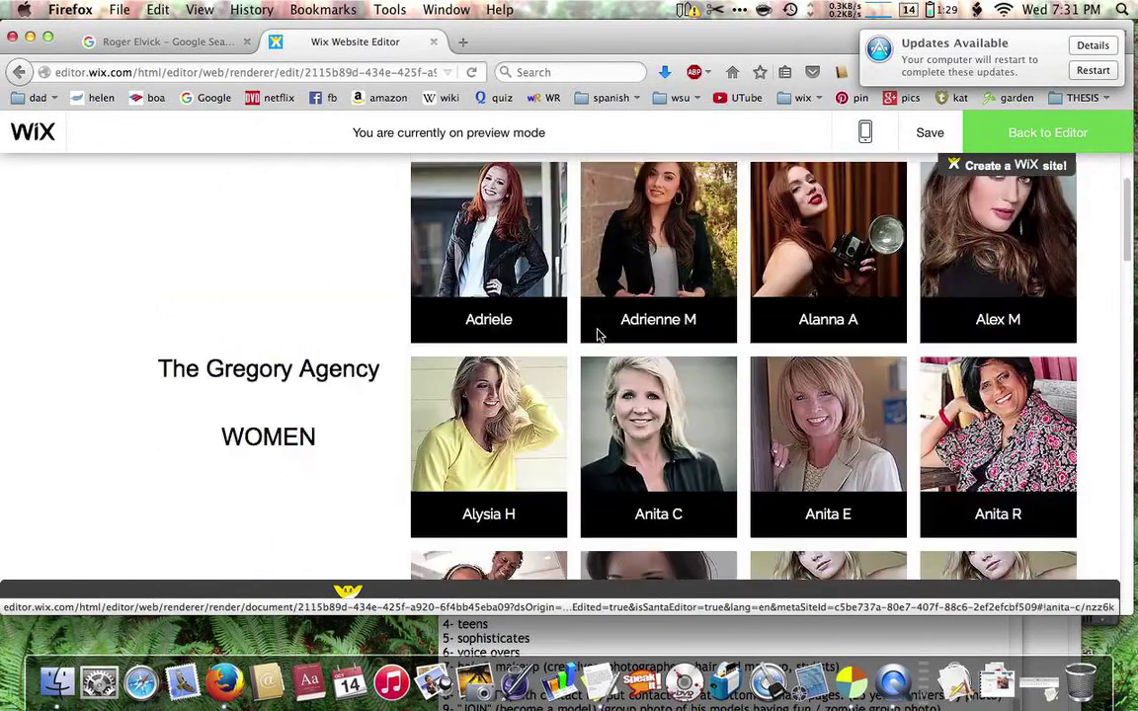
scroll(598, 334, "up", 2)
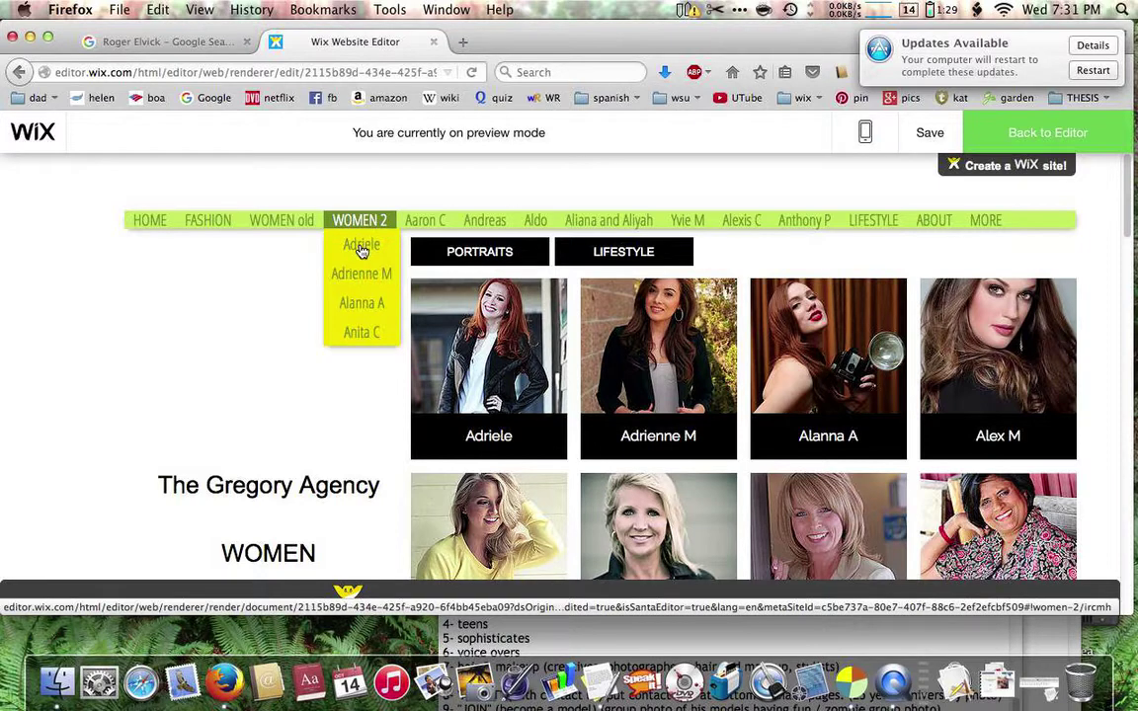
mouse_move(360, 220)
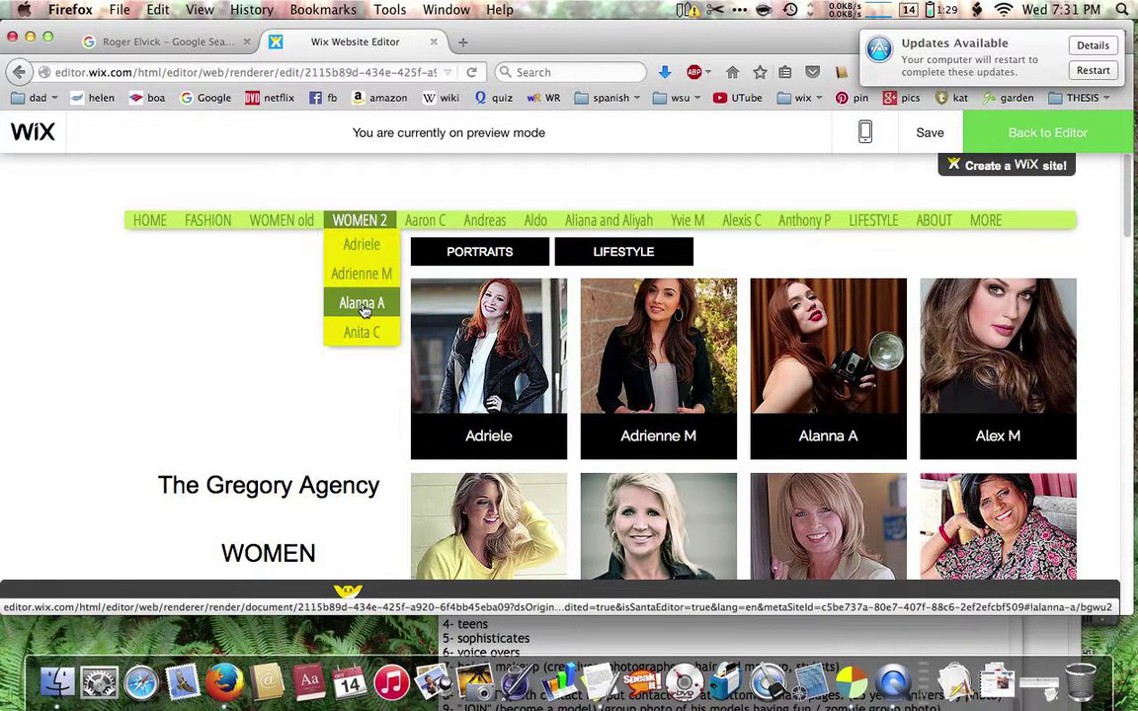
View the Alanna A model page, advance its slideshow, then return to WOMEN 2
left_click(363, 309)
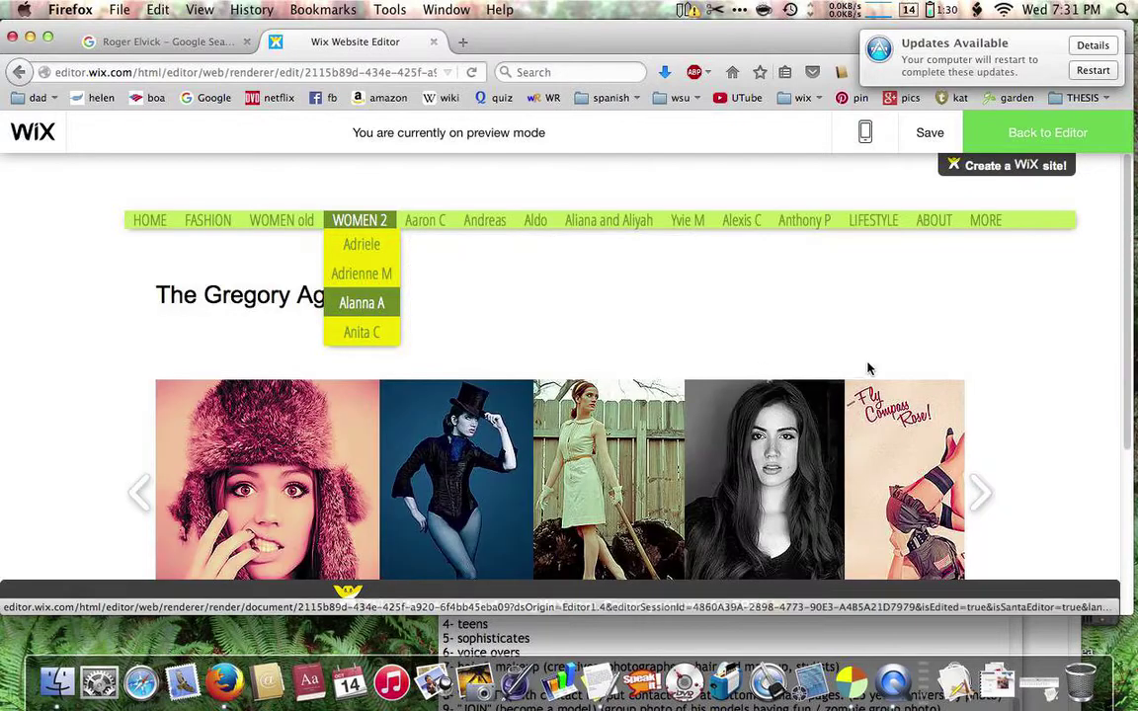
left_click(989, 490)
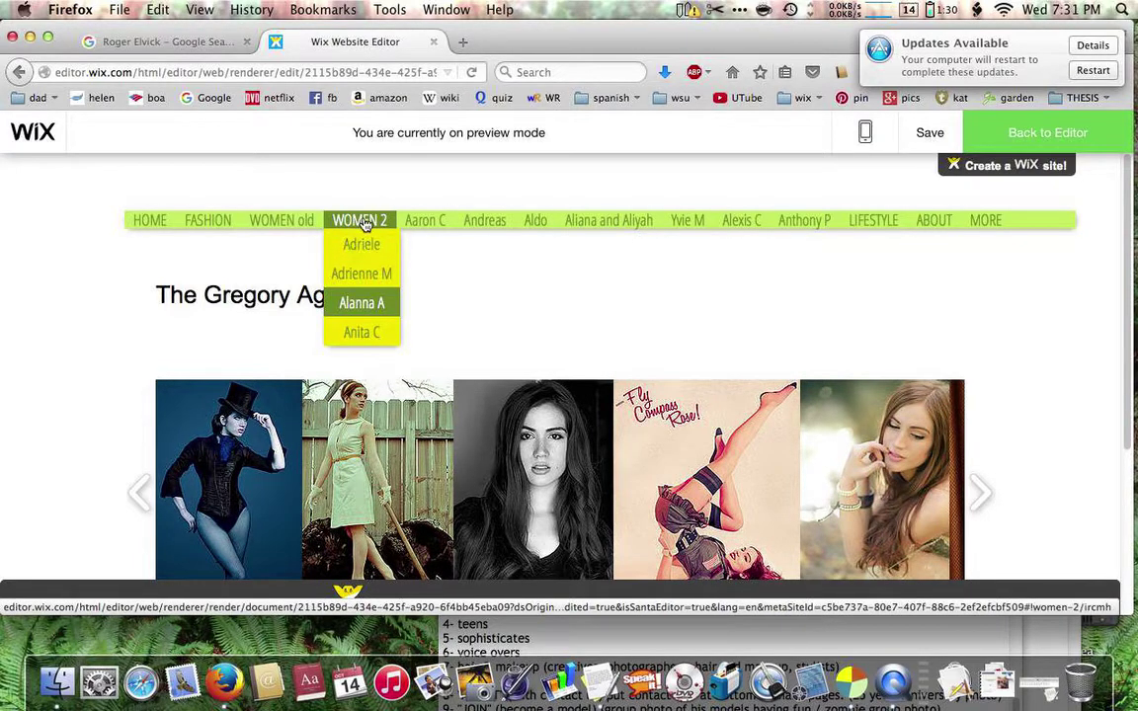
left_click(362, 221)
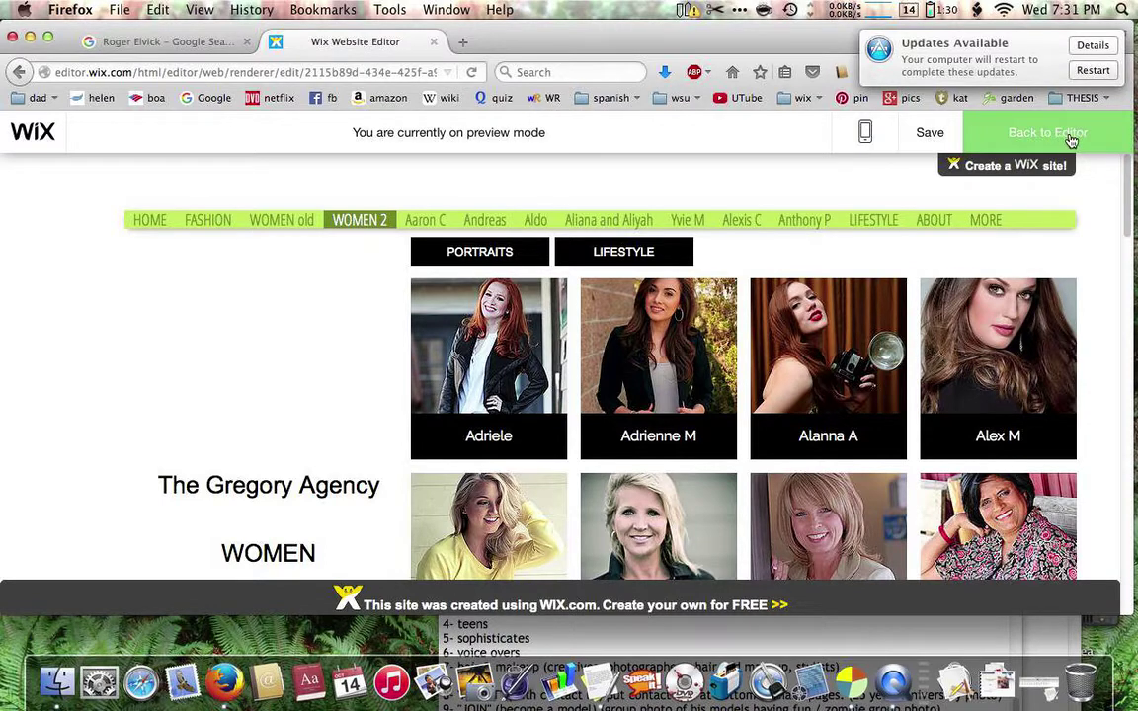
Leave preview and open the page list through the horizontal menu's Manage Menu
left_click(1071, 136)
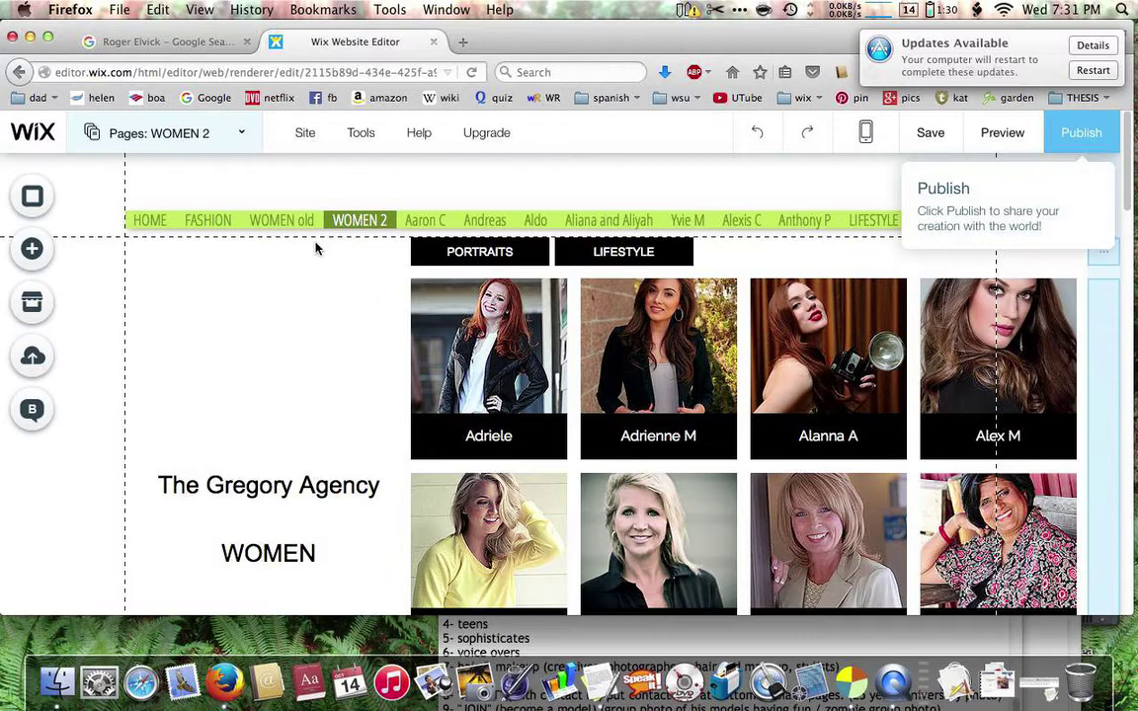
left_click(276, 222)
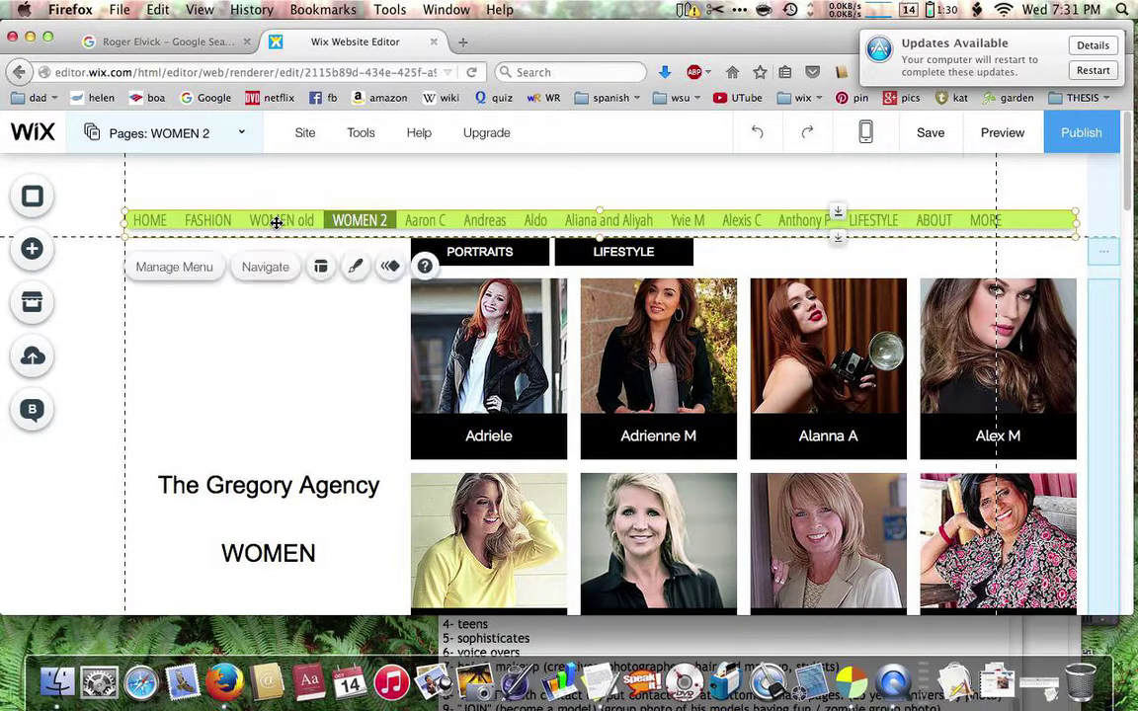
left_click(194, 271)
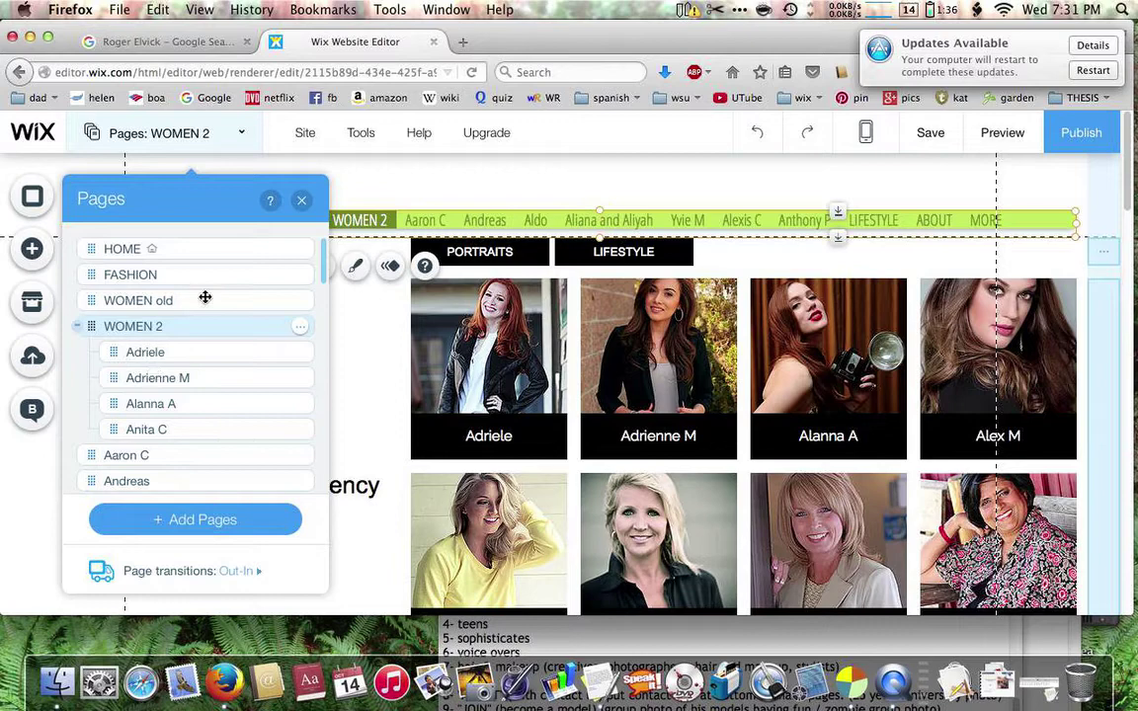
mouse_move(198, 301)
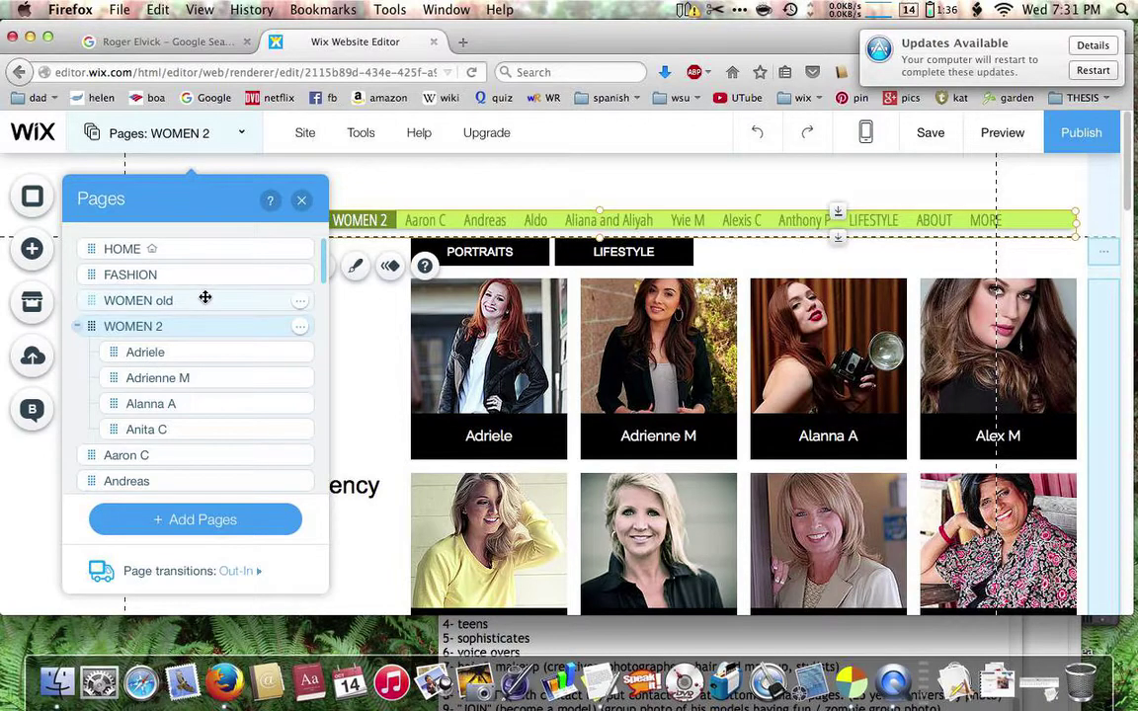
Select the WOMEN old page and rename it to MEN through its options menu
left_click(170, 300)
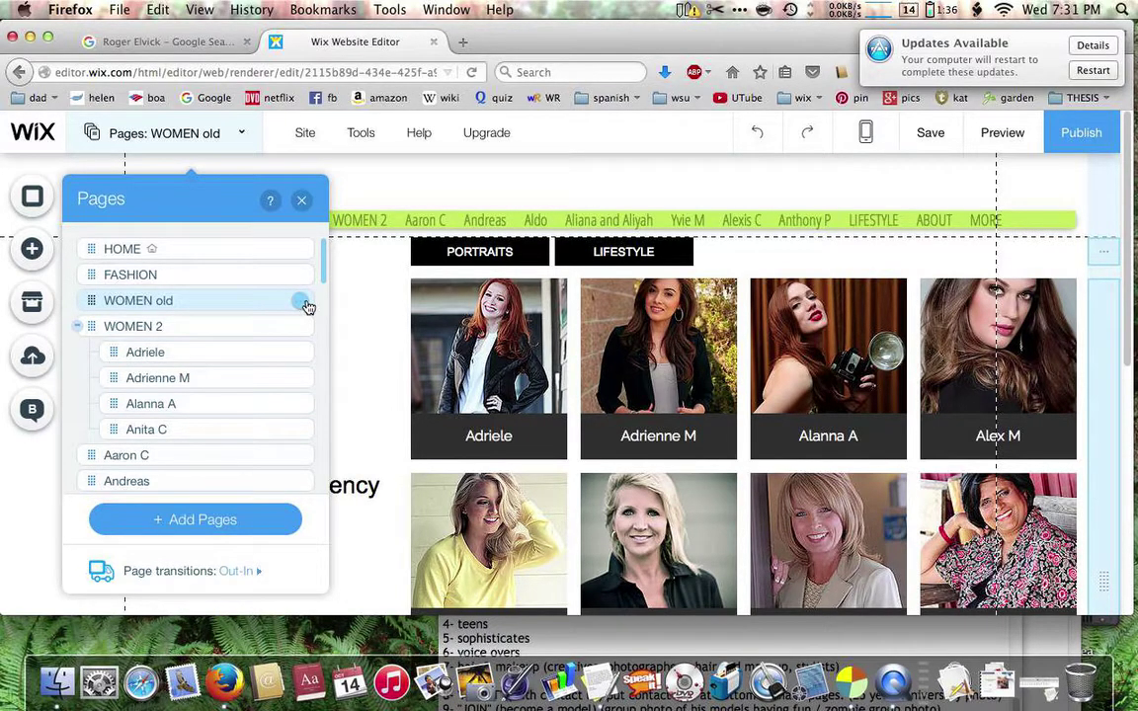
left_click(301, 302)
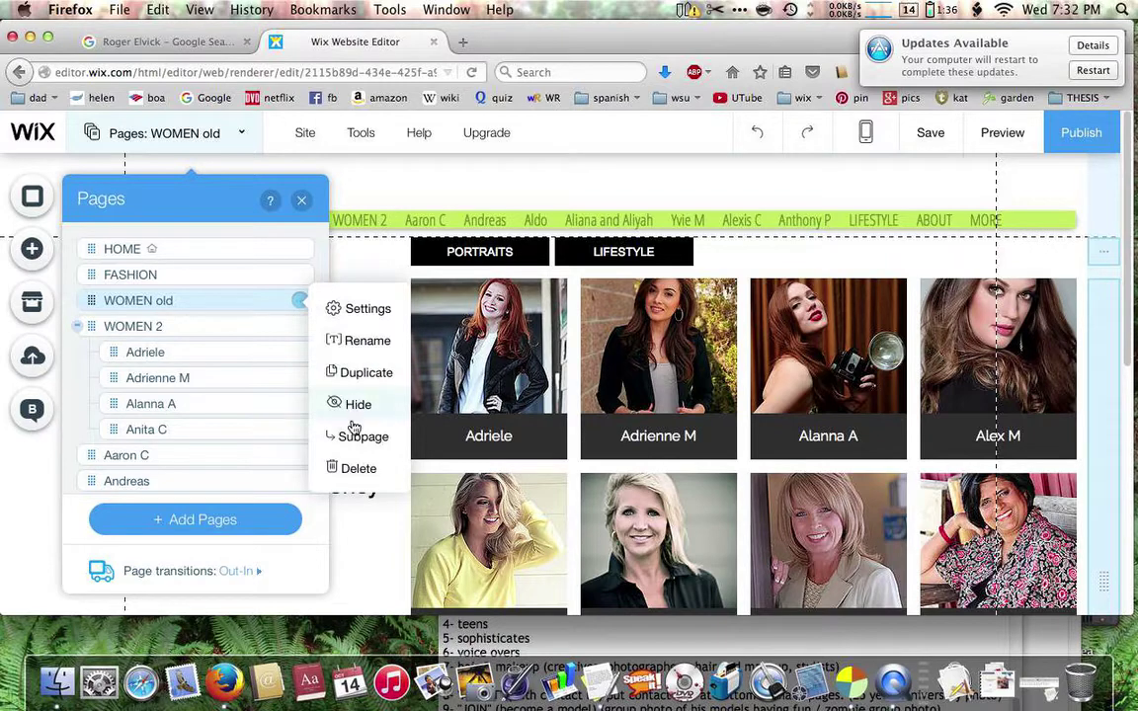
left_click(357, 342)
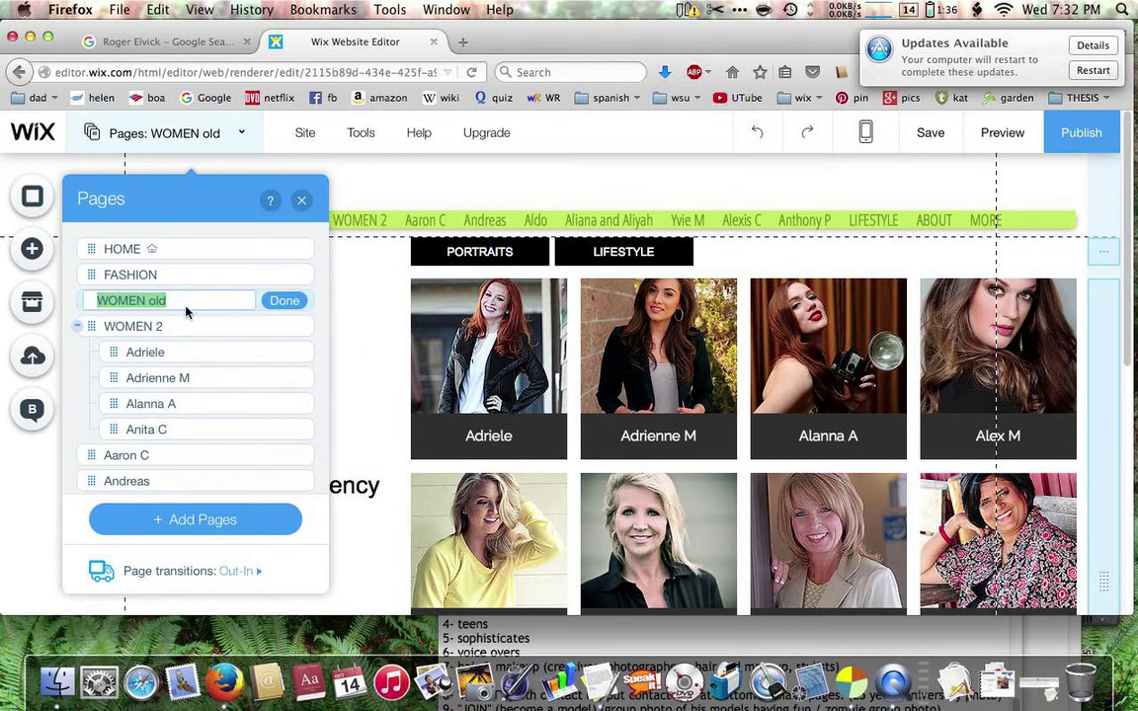
type("NEB")
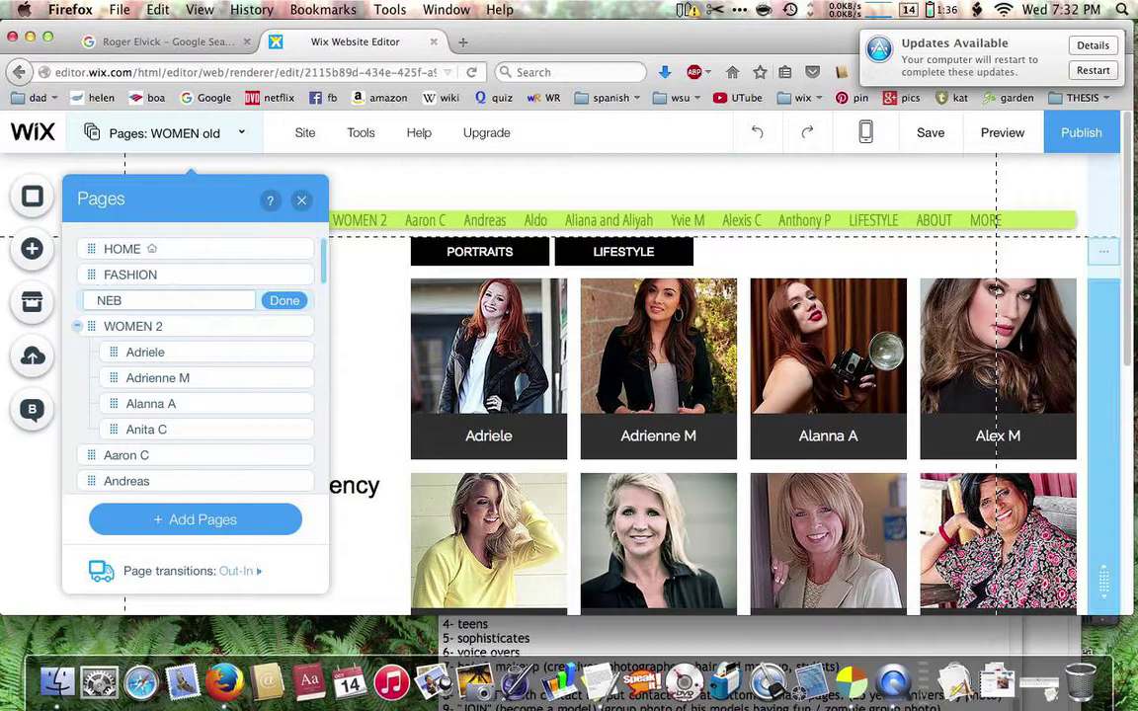
key("BackSpace")
key("BackSpace")
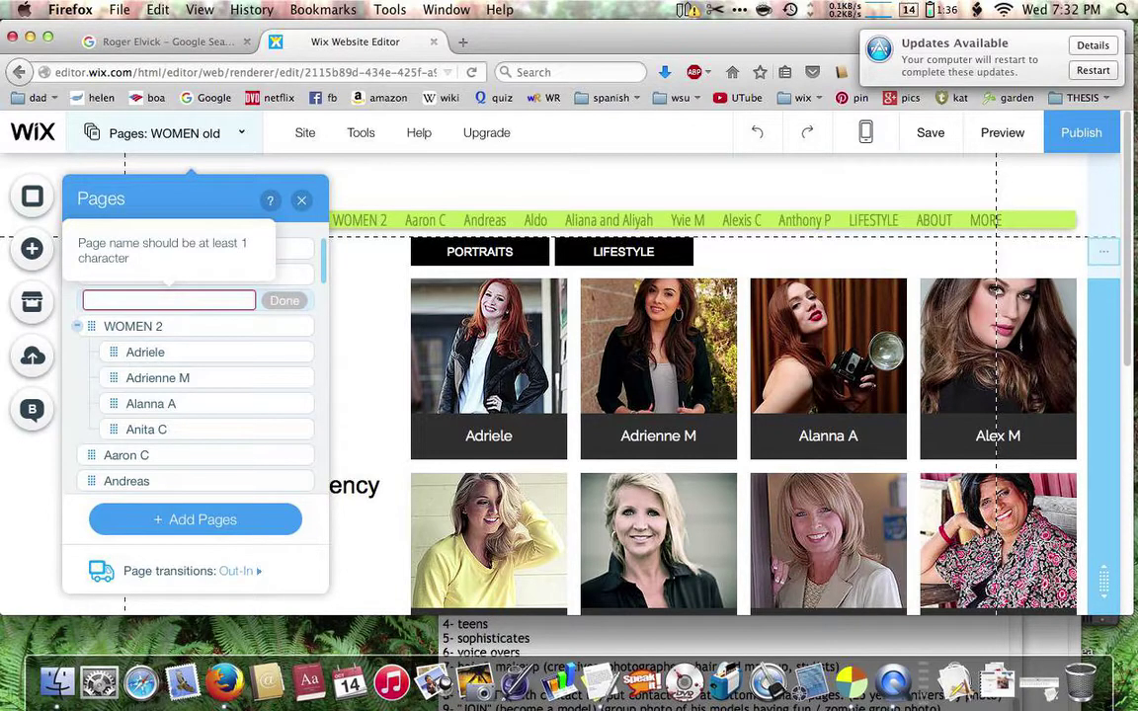
type("MEN")
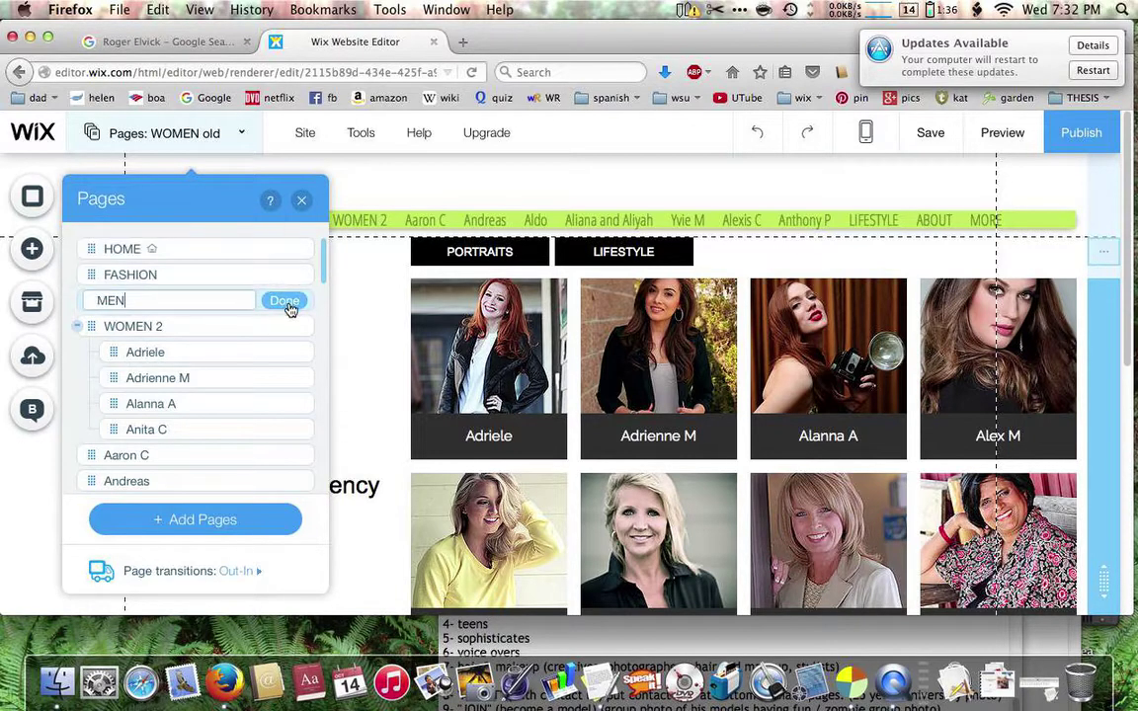
left_click(287, 303)
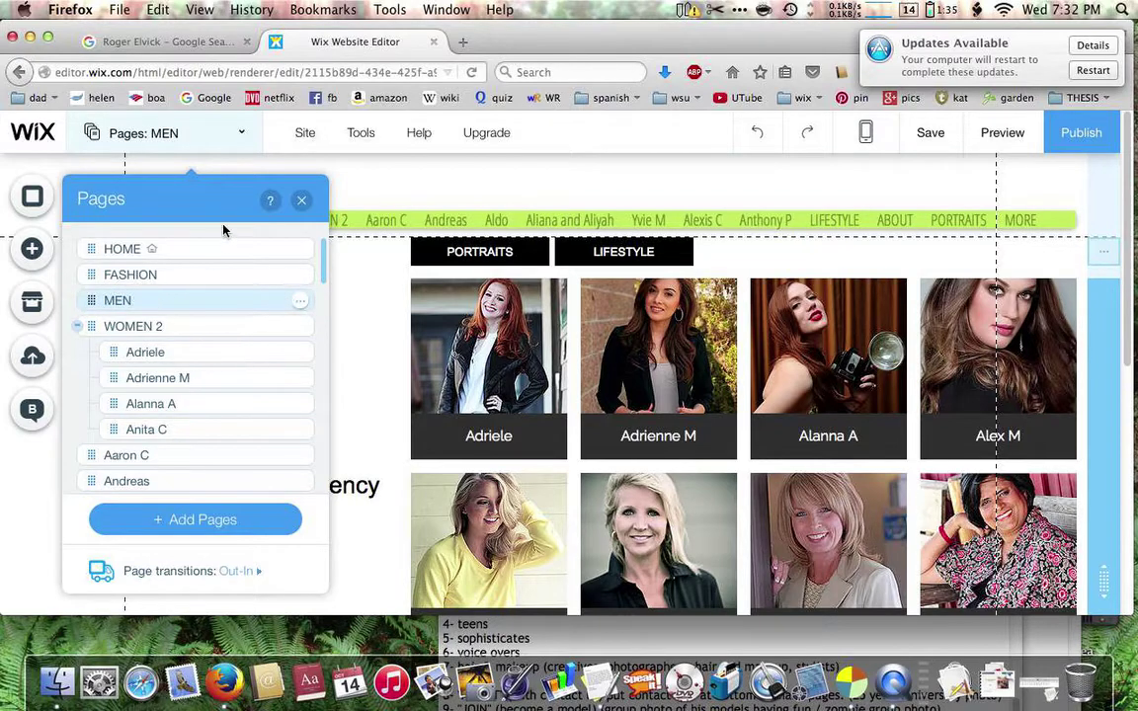
Nest the Aaron C page as a subpage under MEN
left_click(118, 457)
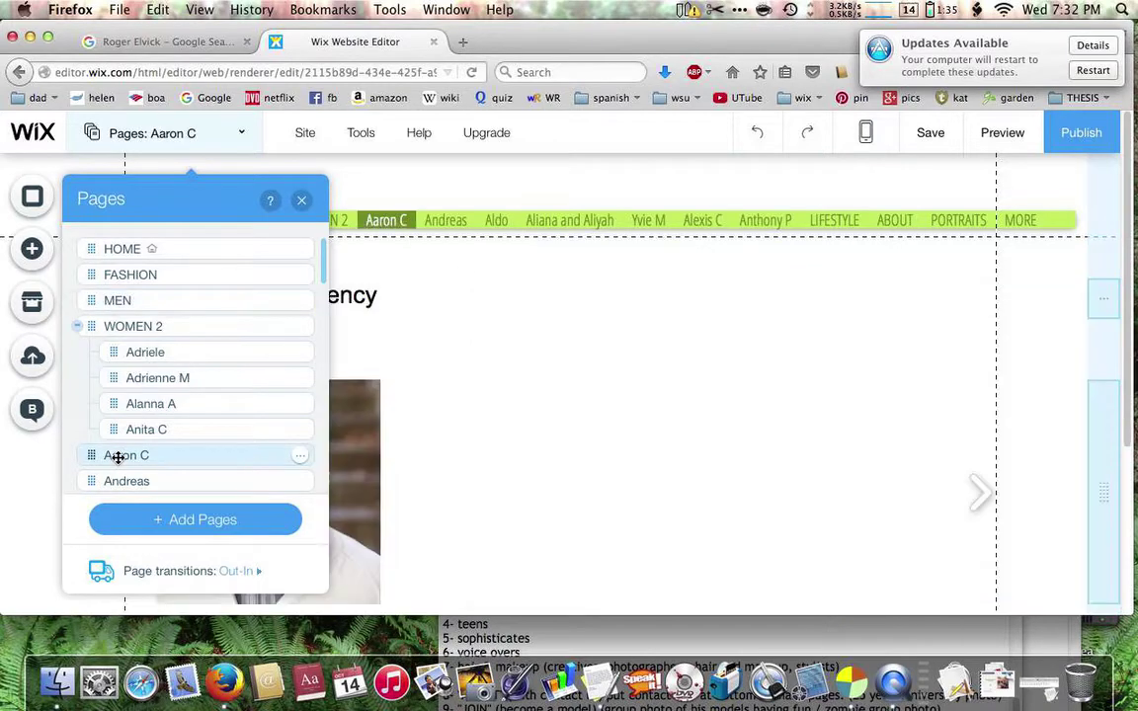
left_click(301, 200)
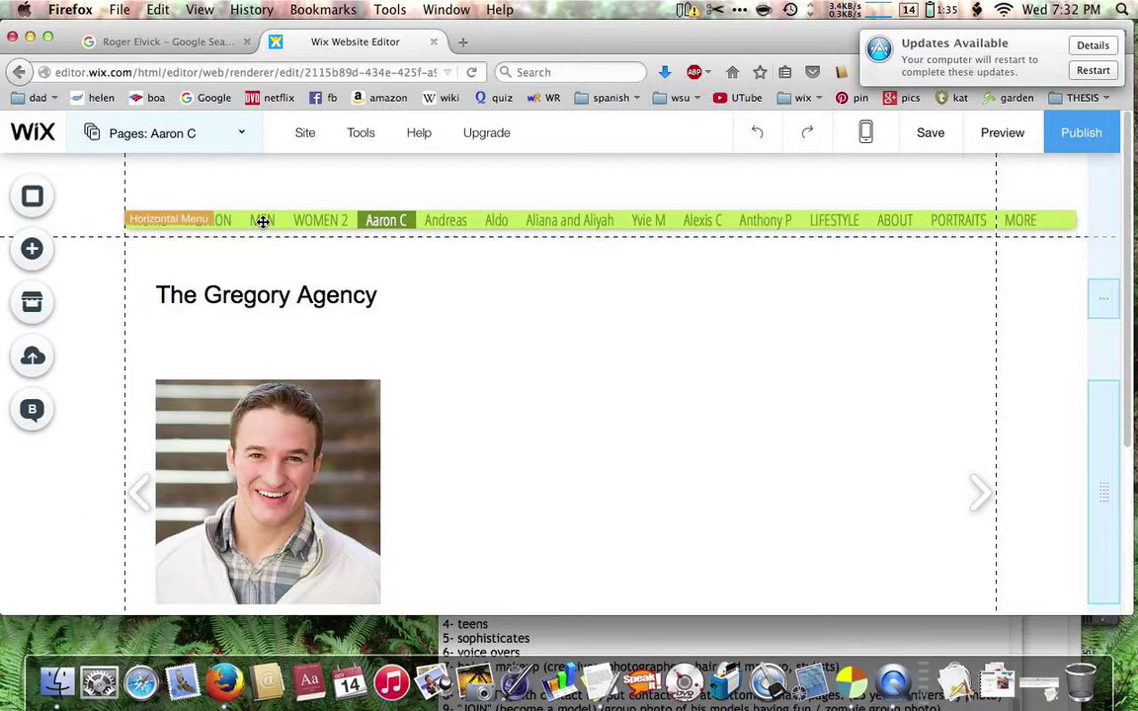
left_click(263, 222)
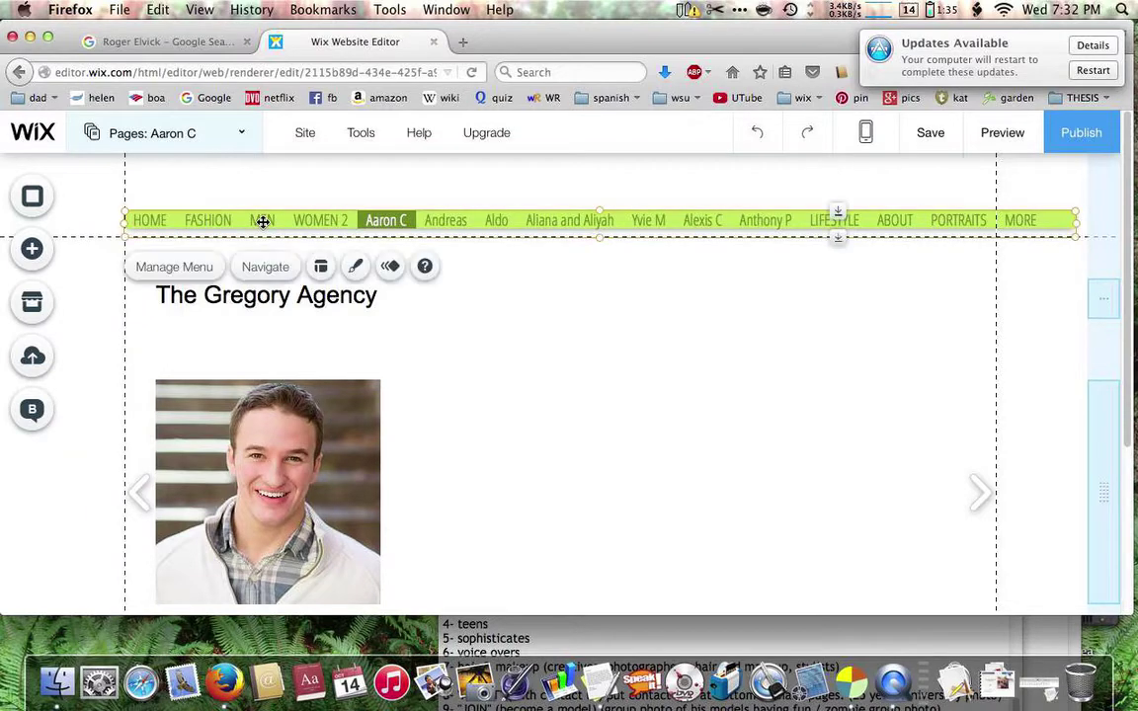
left_click(165, 269)
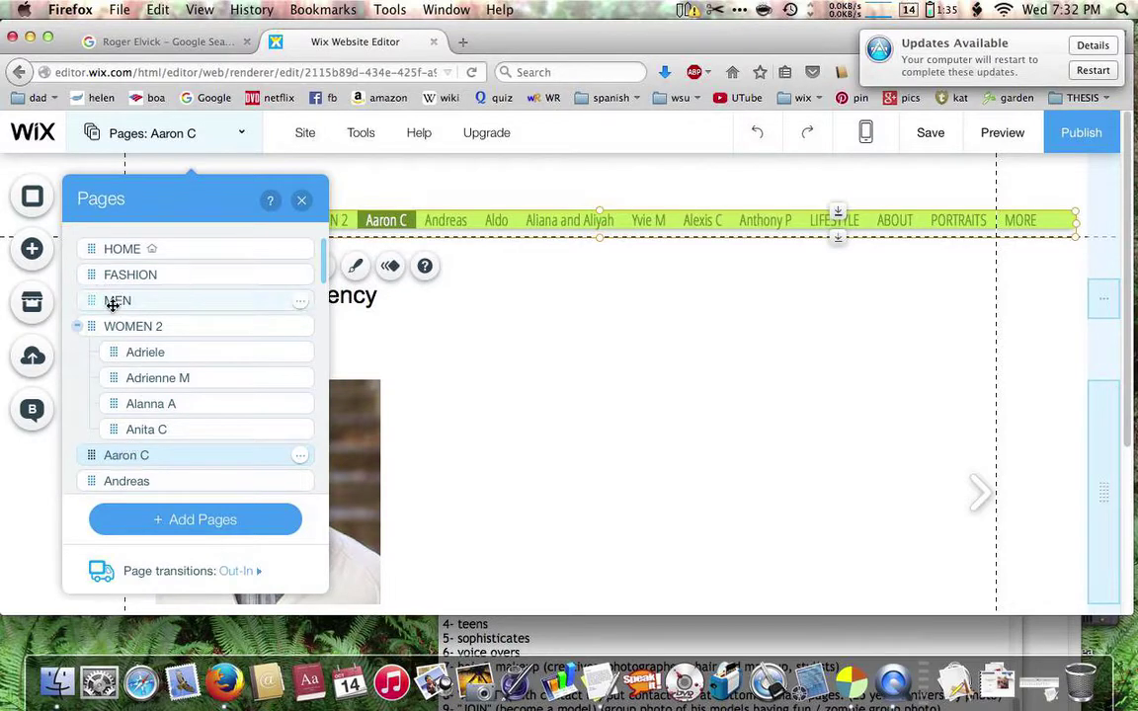
left_click_drag(92, 455, 113, 321)
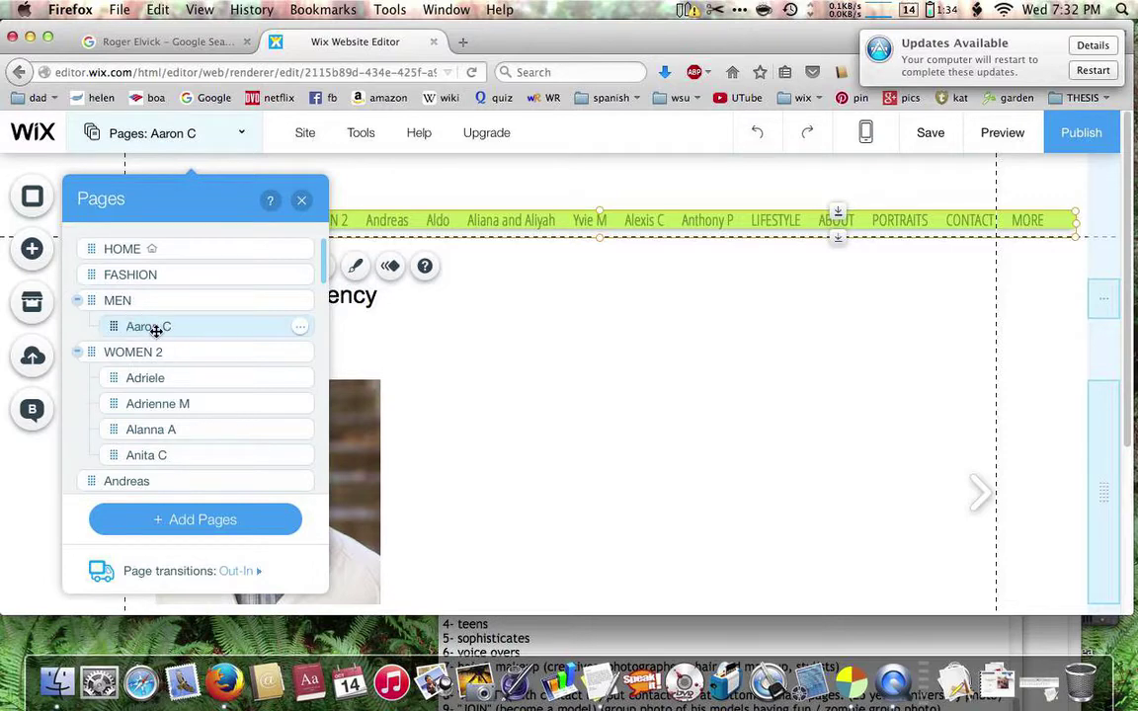
Nest the Andreas page under MEN too, then open the Aldo page
scroll(173, 377, "down", 1)
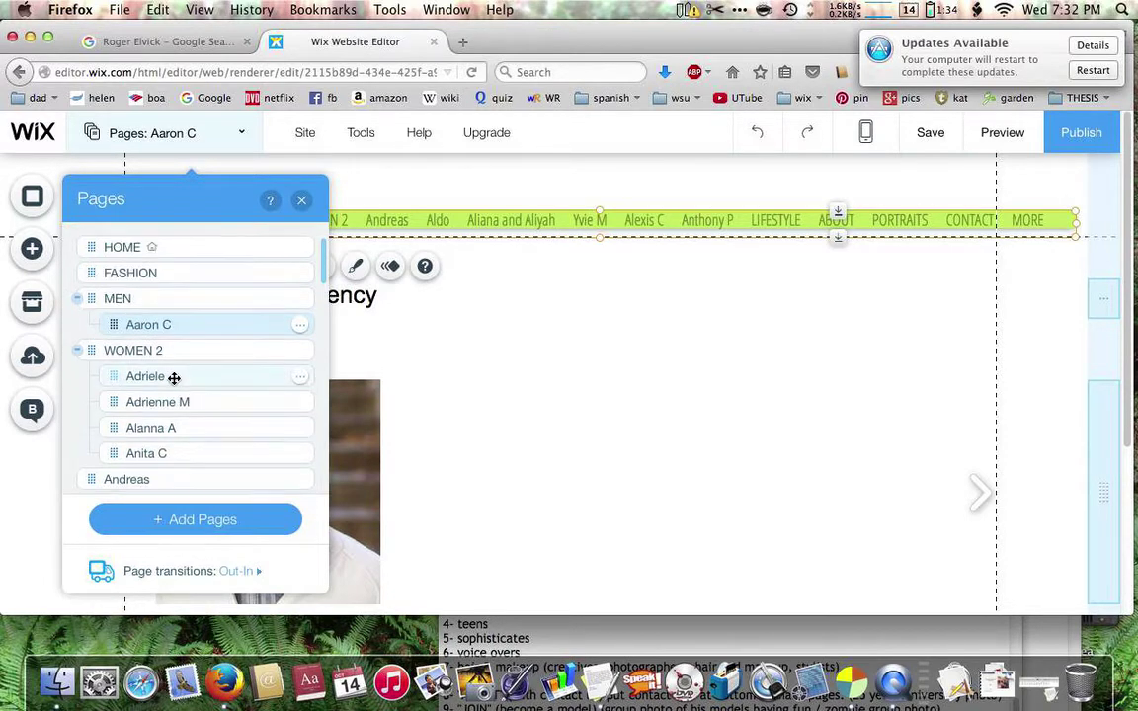
mouse_move(127, 481)
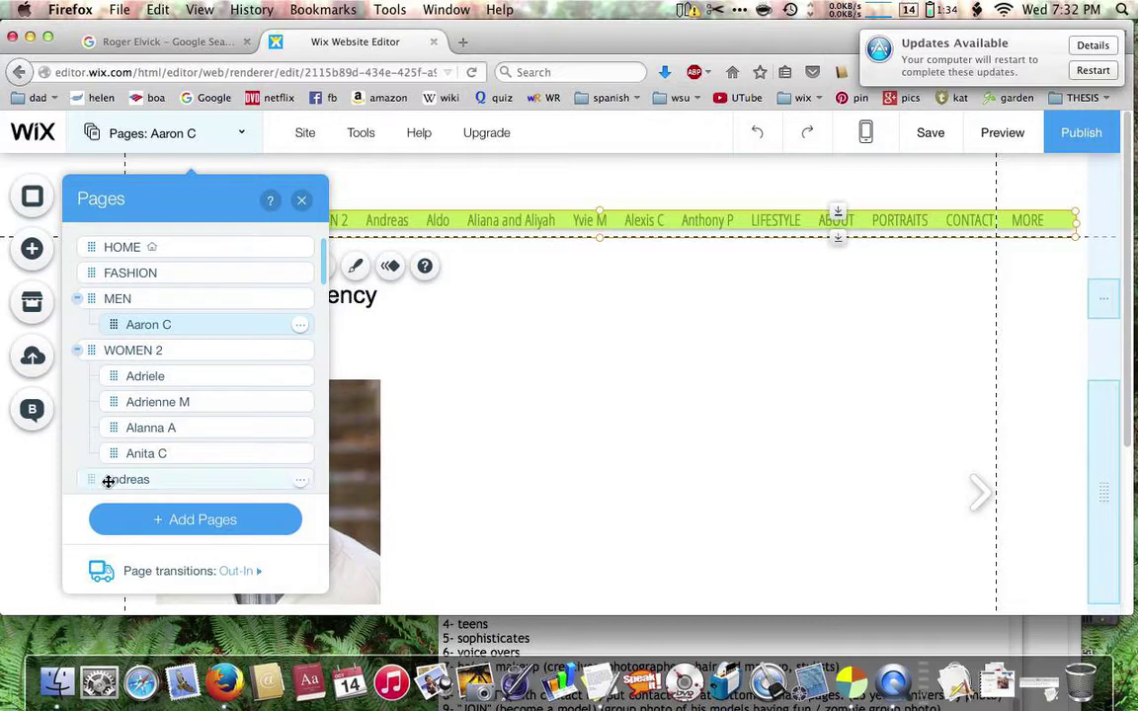
left_click(109, 481)
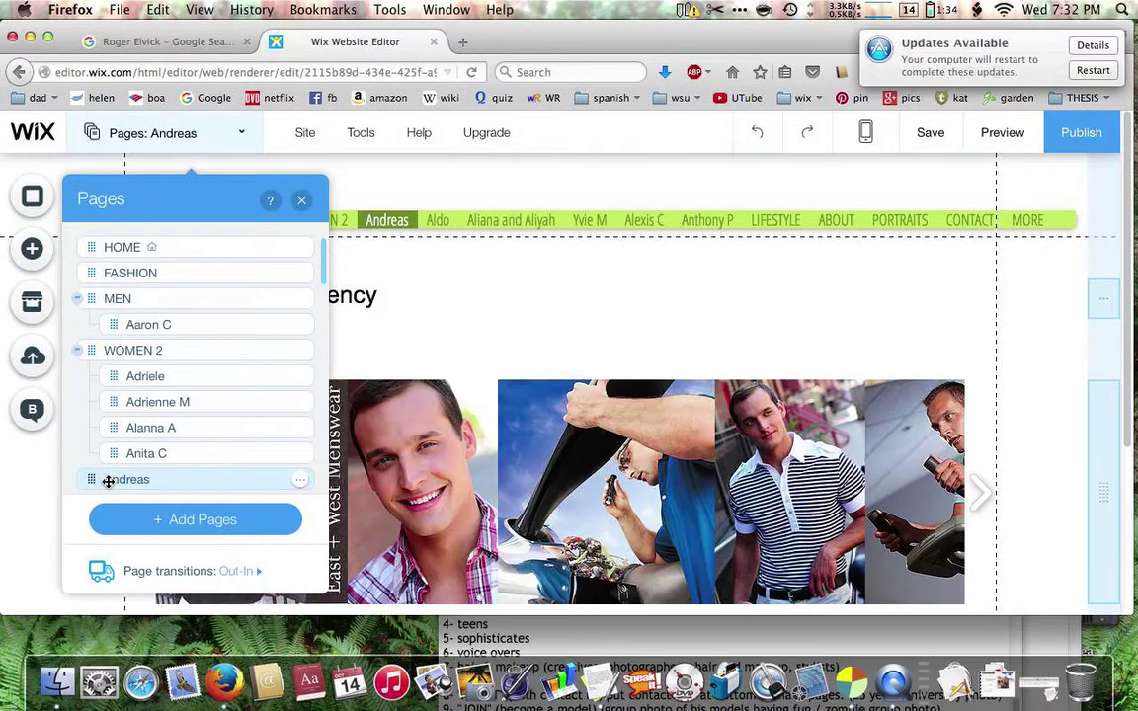
mouse_move(89, 478)
left_mouse_down()
mouse_move(139, 346)
mouse_move(126, 353)
left_mouse_up()
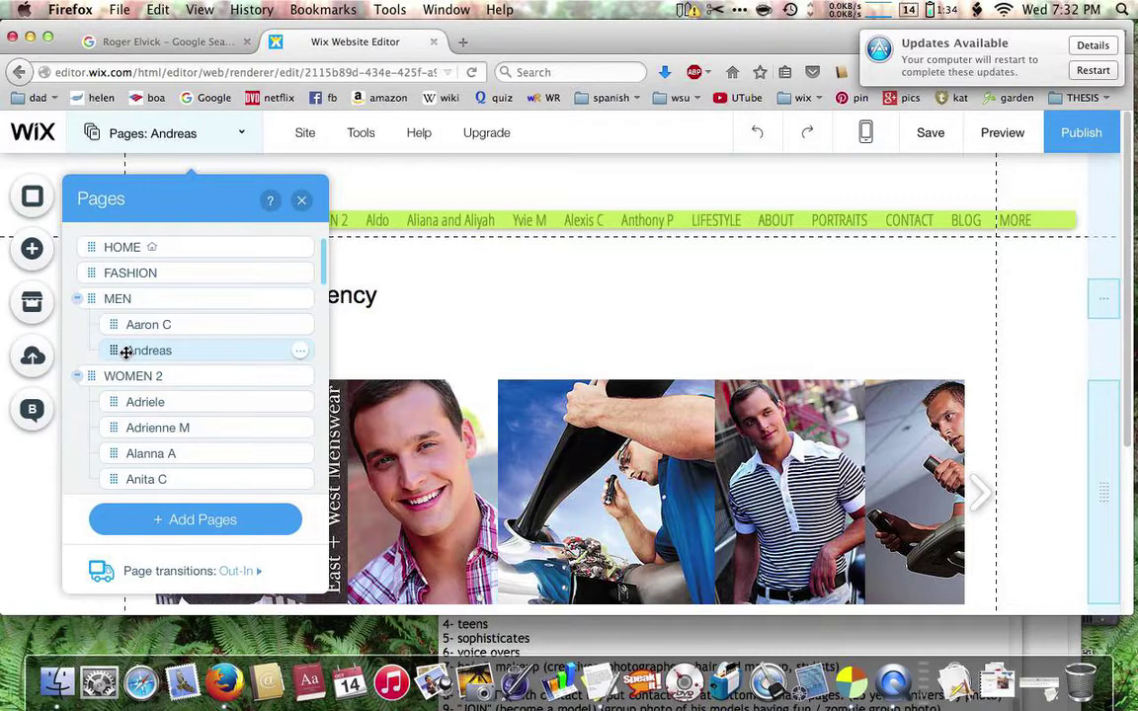
scroll(195, 334, "down", 3)
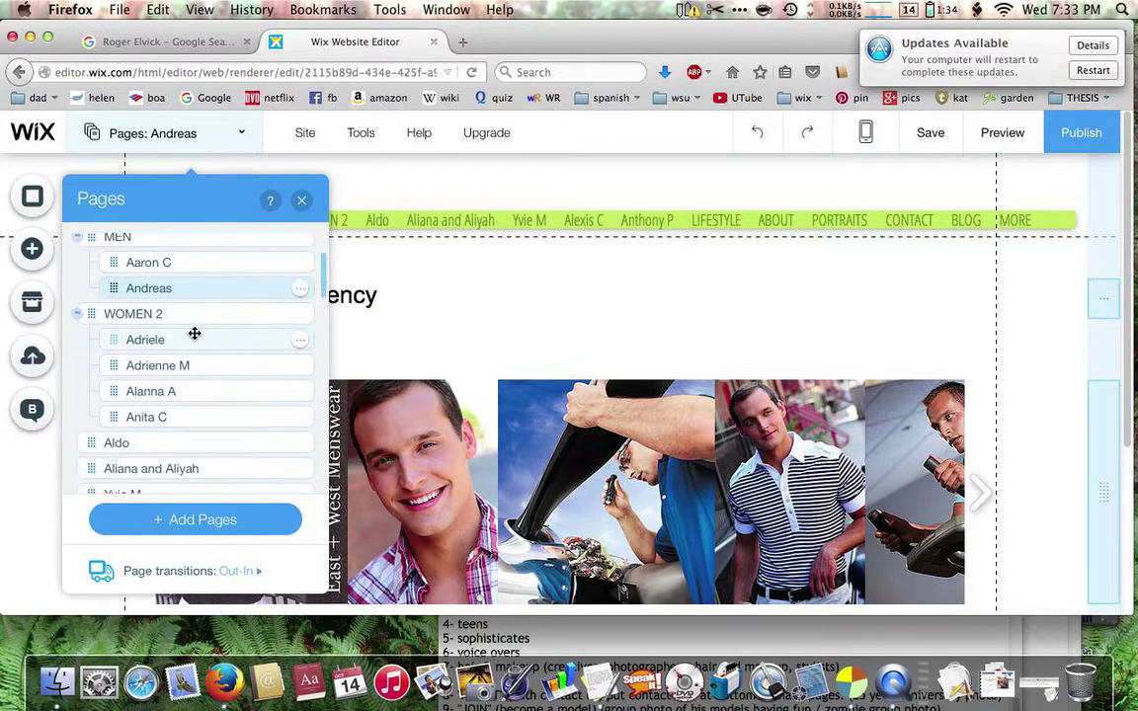
scroll(194, 332, "down", 1)
scroll(159, 355, "down", 1)
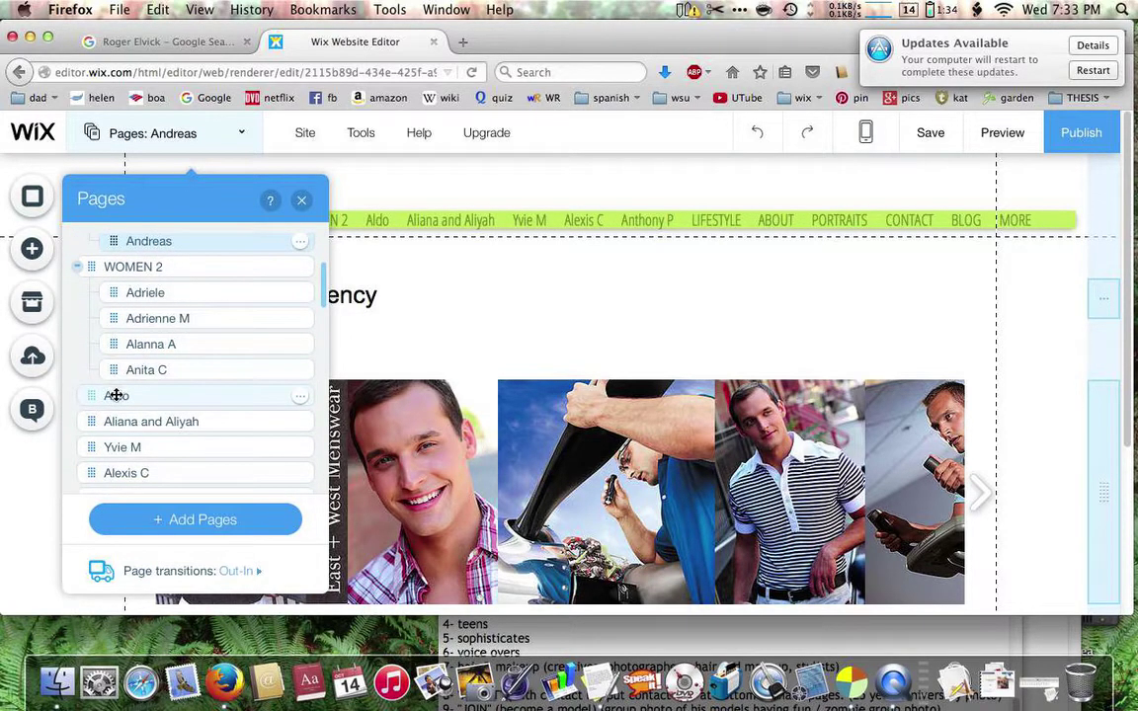
left_click(116, 396)
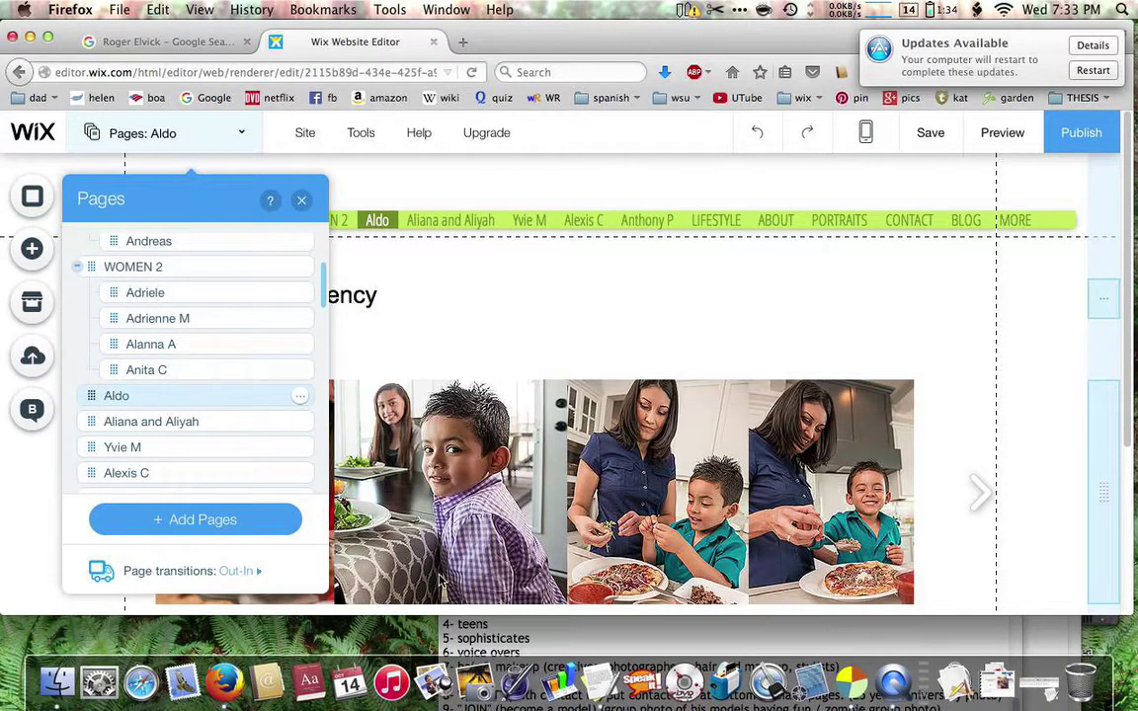
scroll(540, 648, "up", 1)
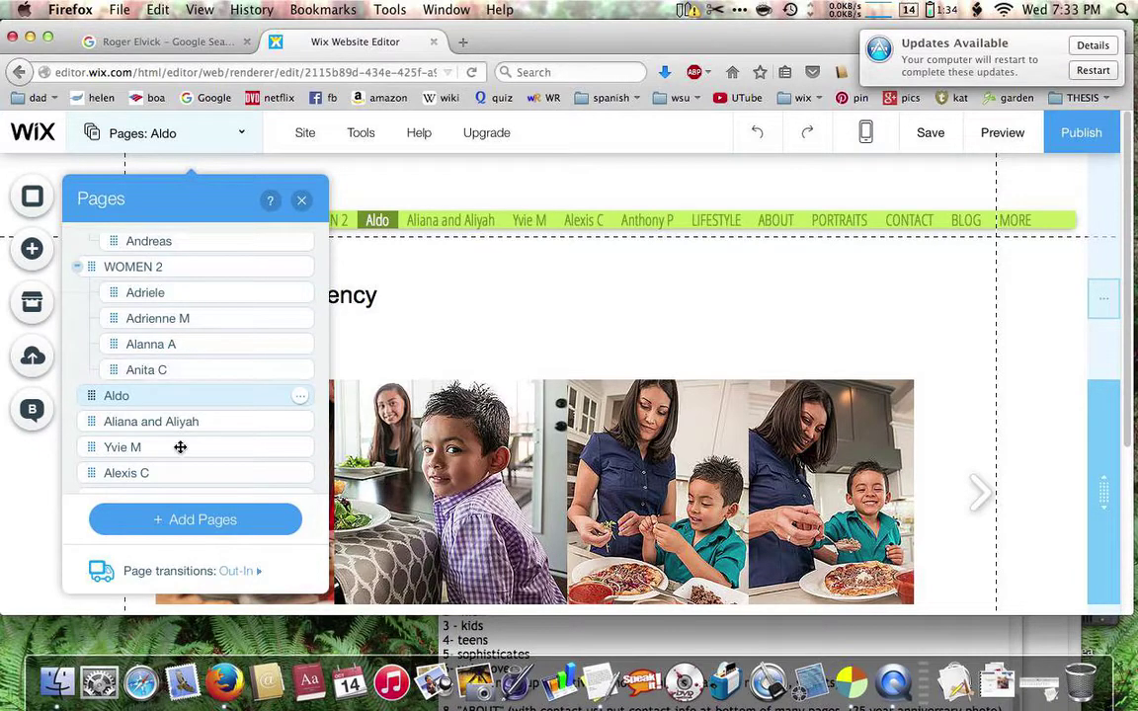
mouse_move(165, 448)
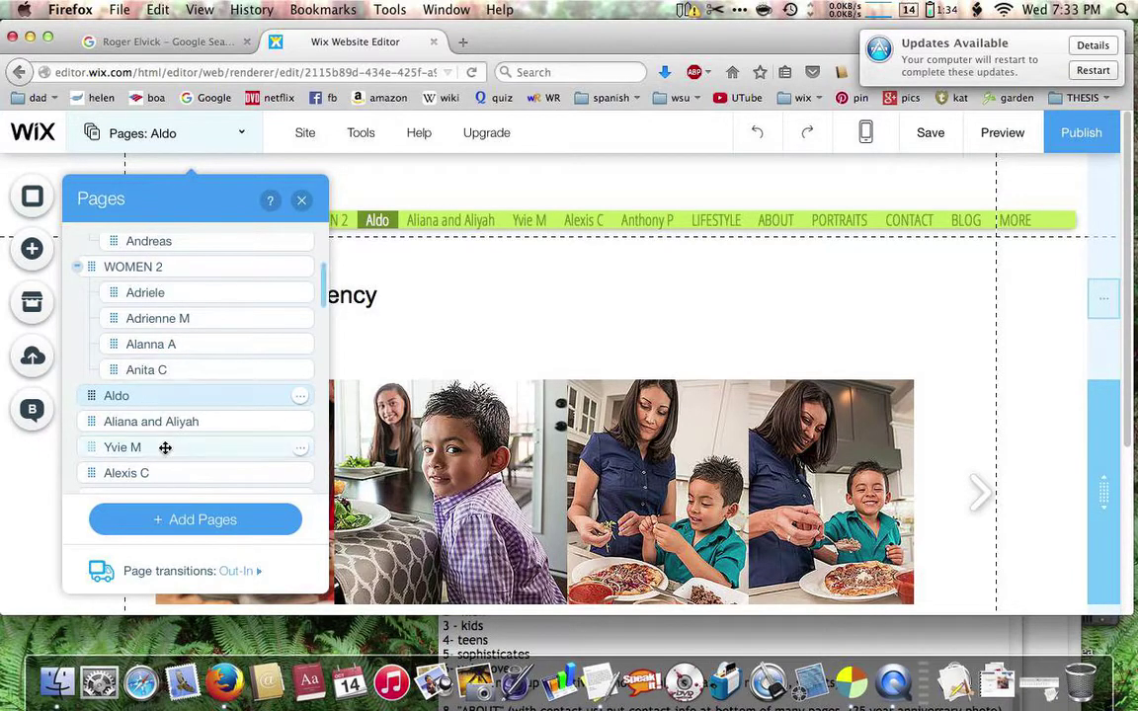
scroll(166, 446, "up", 2)
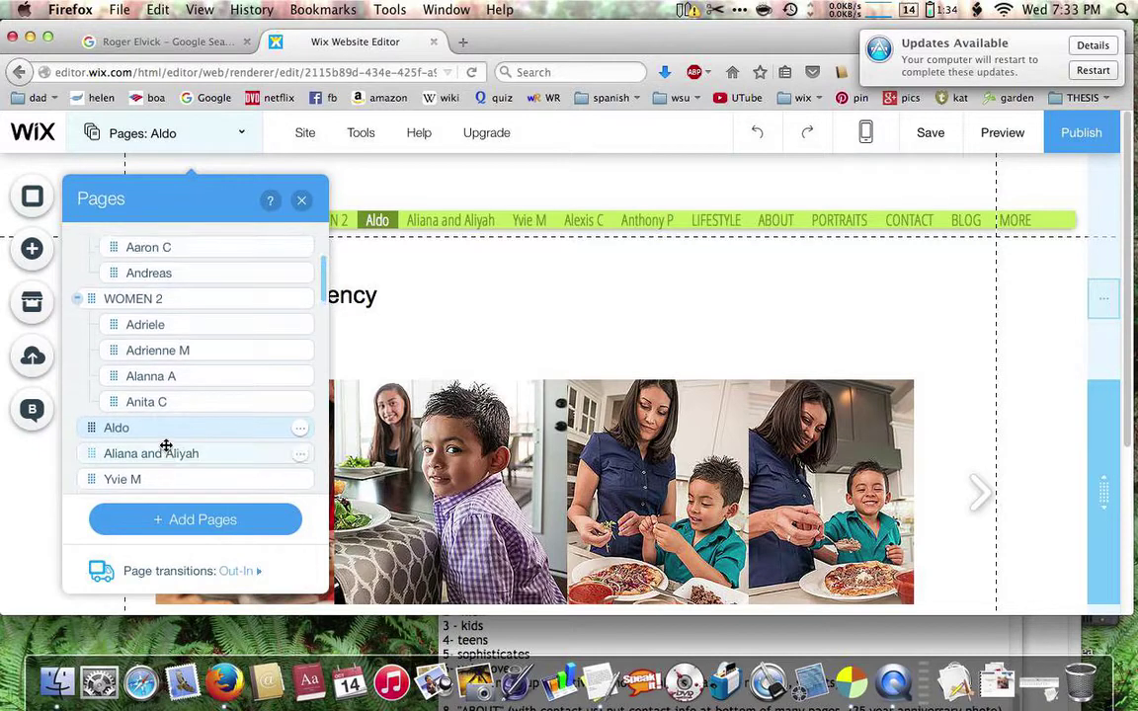
scroll(166, 449, "up", 3)
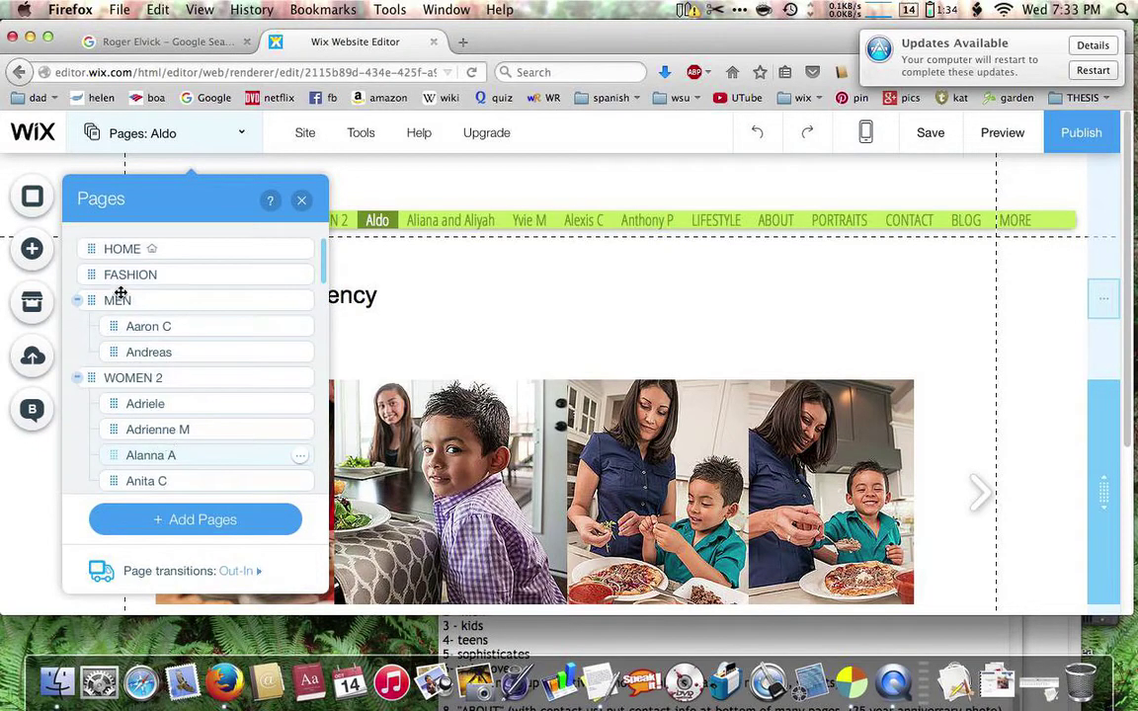
mouse_move(118, 300)
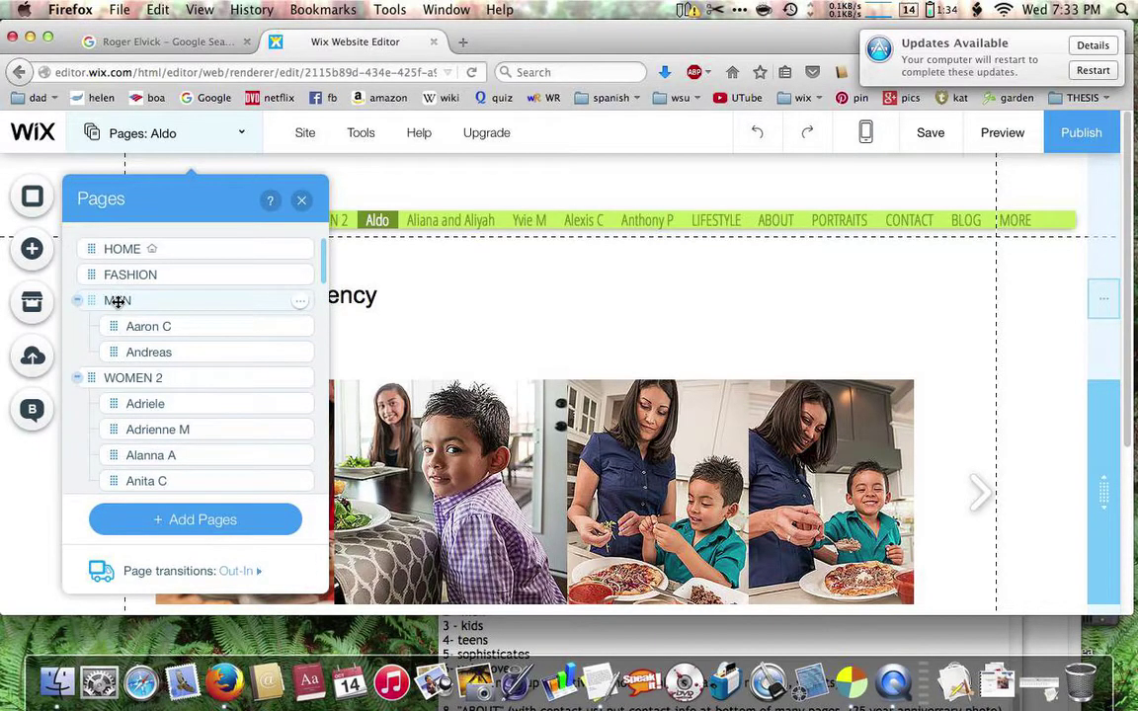
Duplicate the MEN page as KIDS and move WOMEN 2 above MEN
left_click(118, 302)
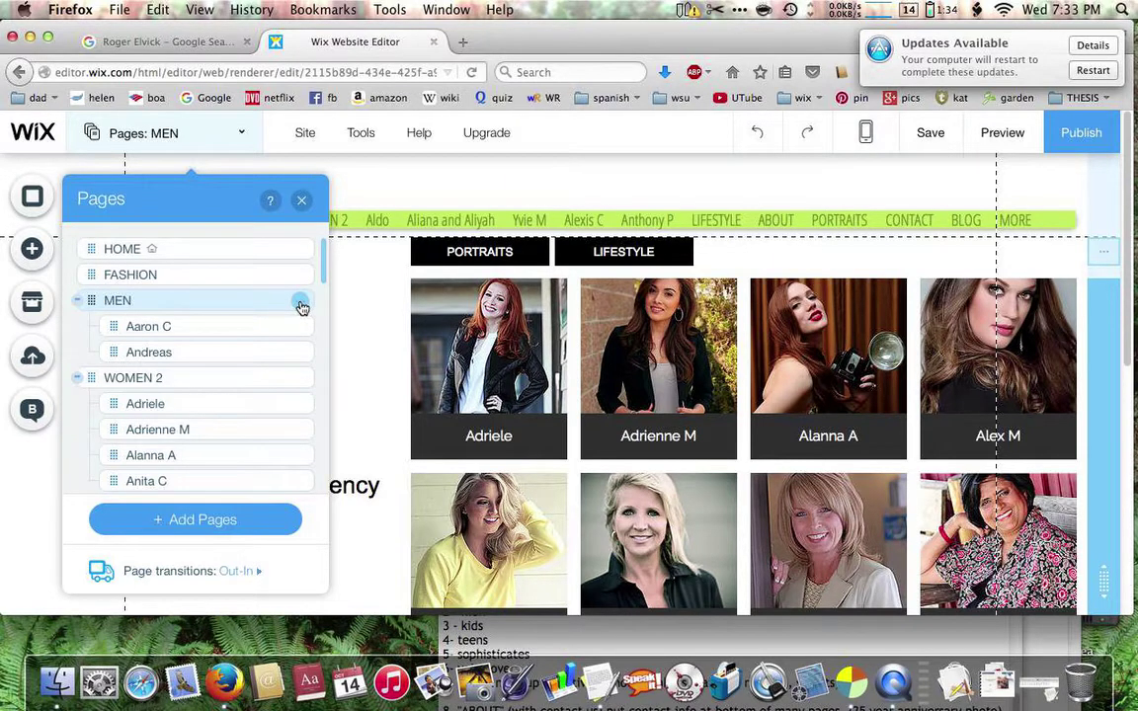
left_click(300, 305)
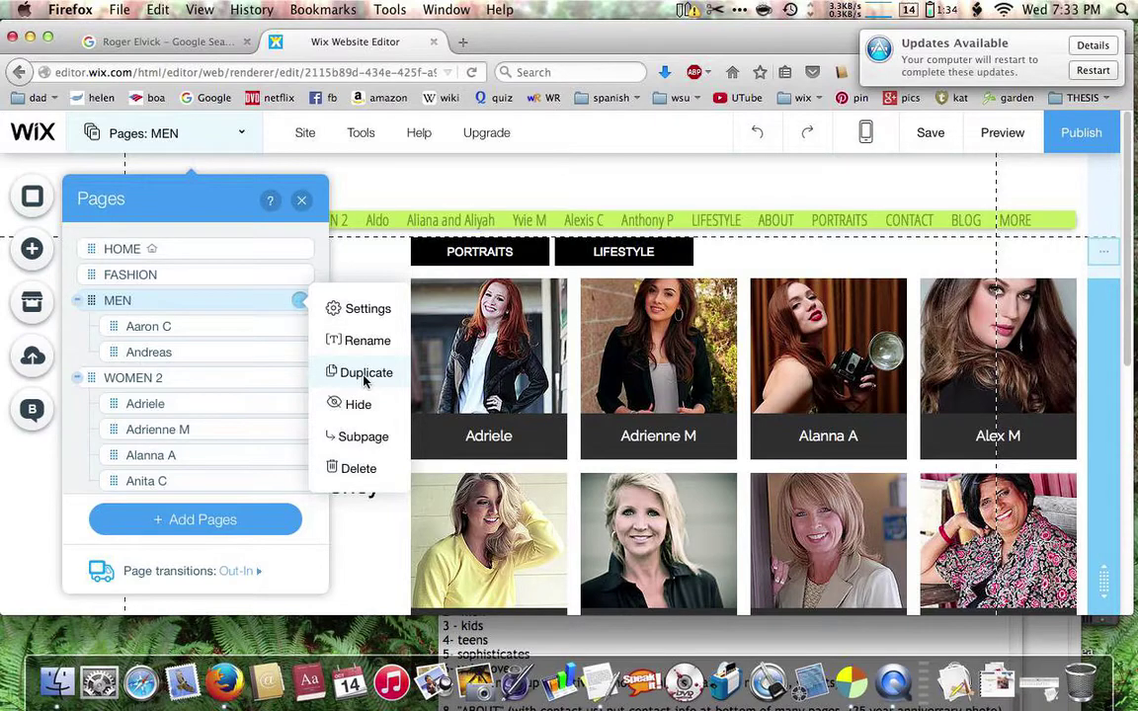
left_click(365, 382)
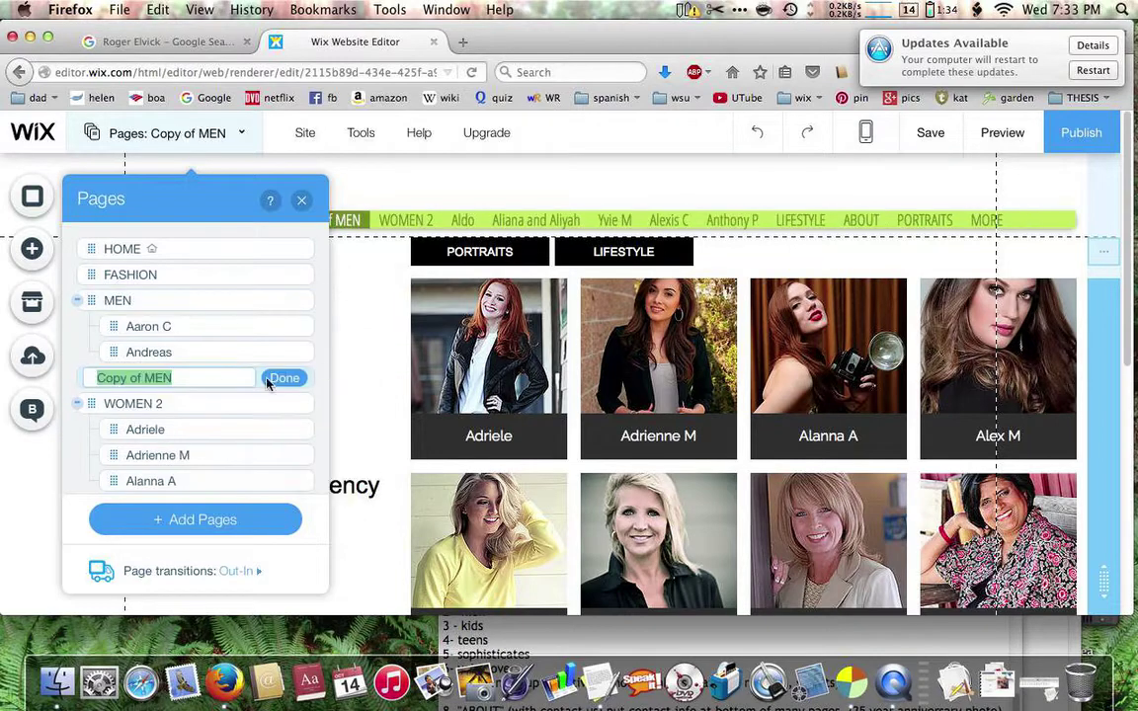
type("K")
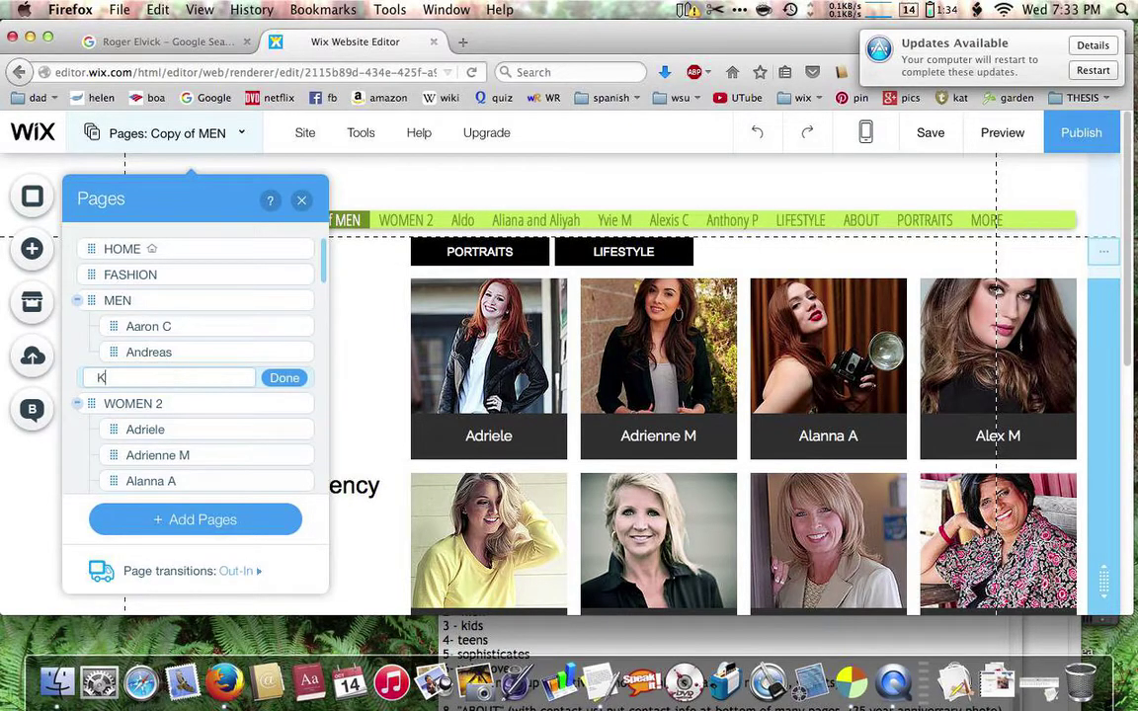
type("IDS")
left_click(285, 377)
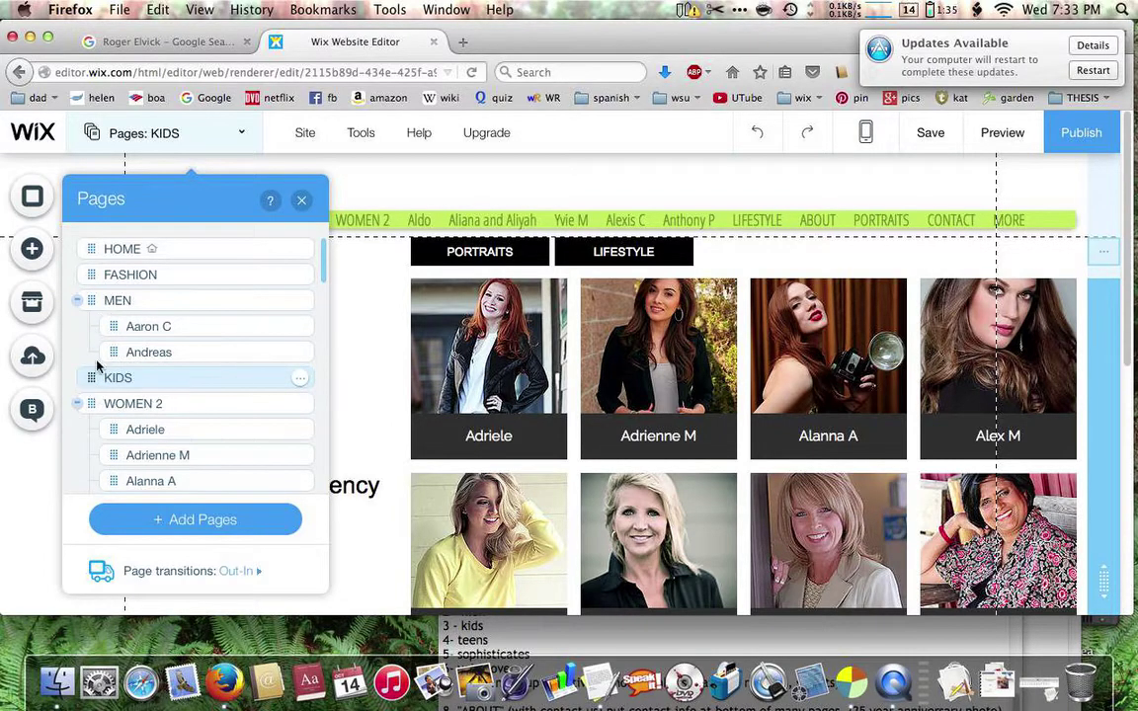
left_click_drag(90, 403, 93, 291)
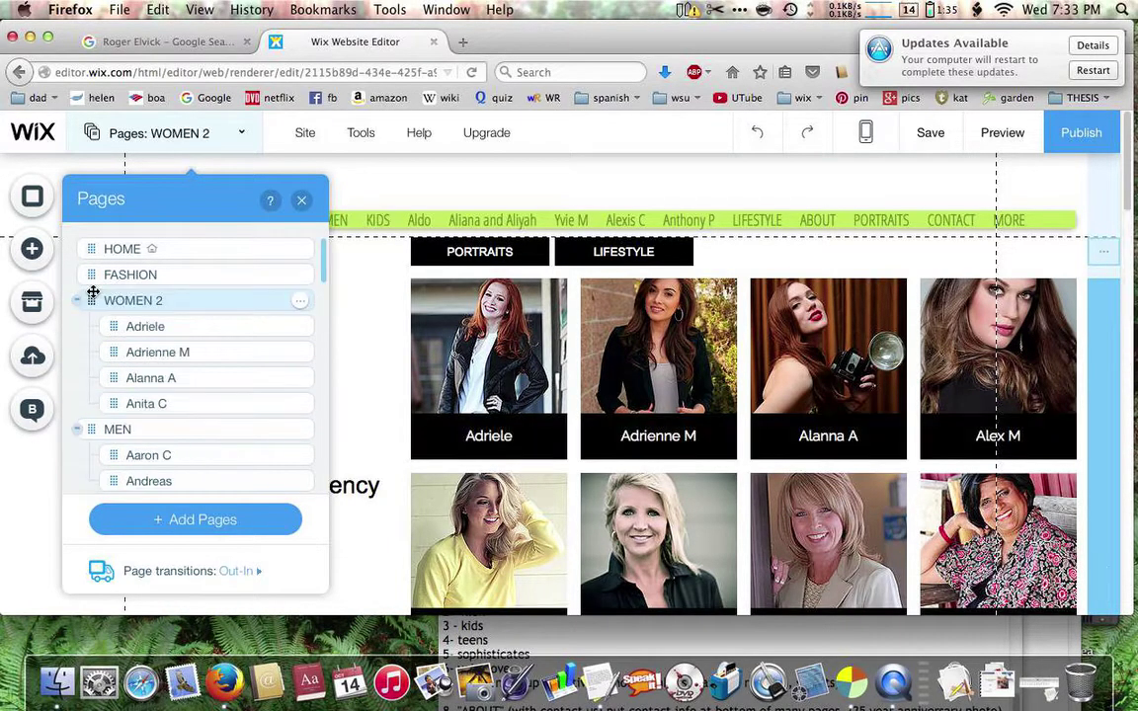
Collapse the WOMEN 2 subpages so MEN, its subpages and KIDS show below
scroll(181, 331, "down", 3)
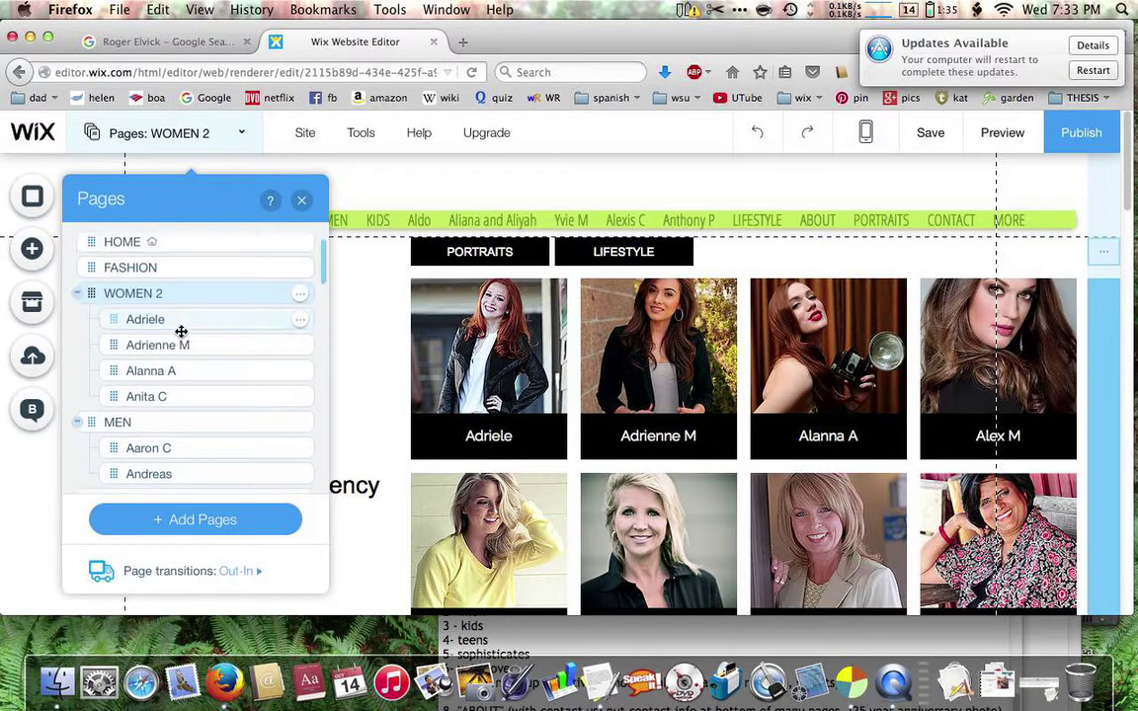
scroll(158, 346, "up", 3)
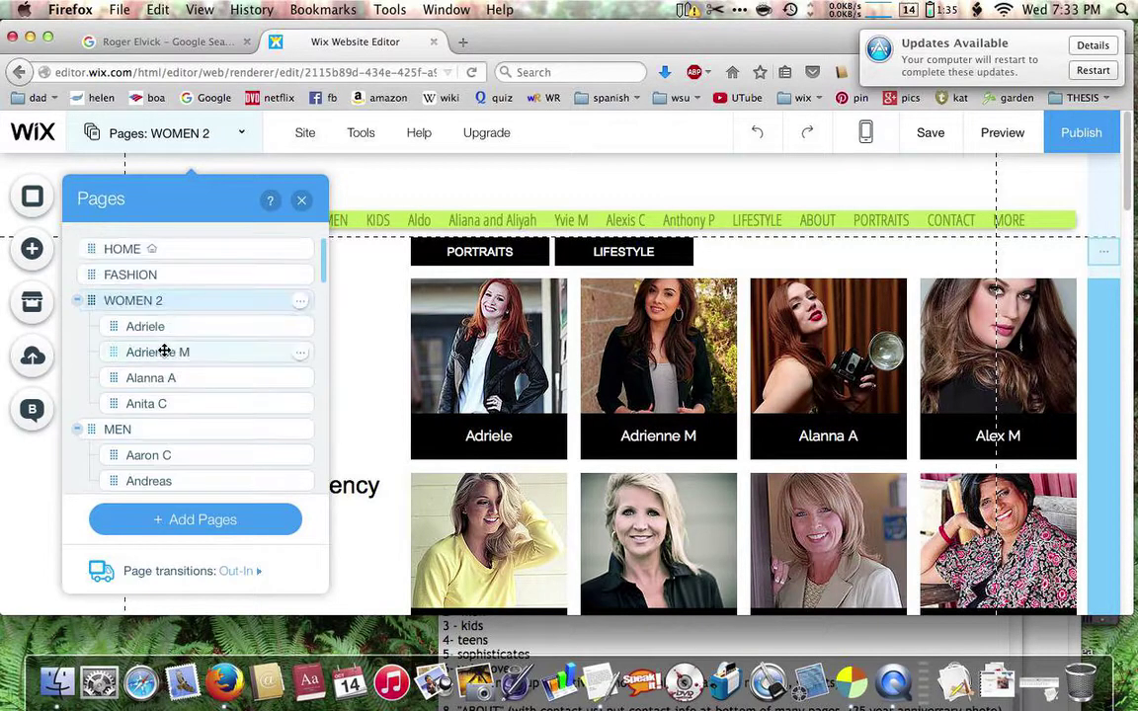
left_click(77, 302)
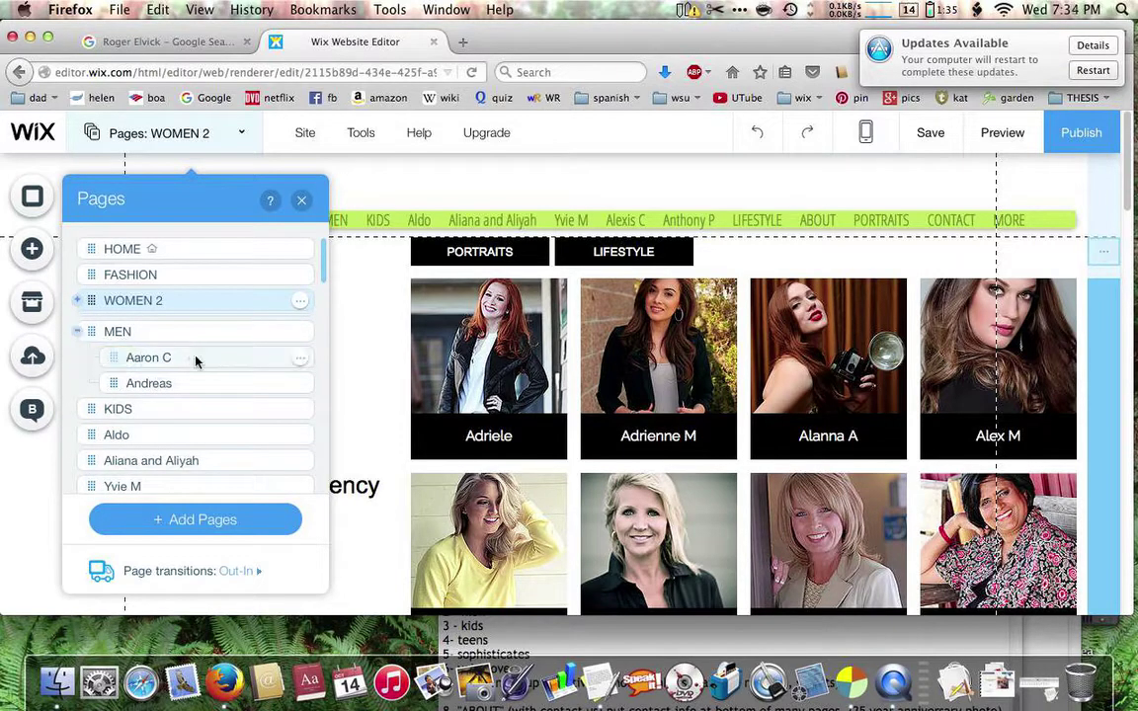
scroll(195, 361, "down", 1)
scroll(195, 362, "down", 2)
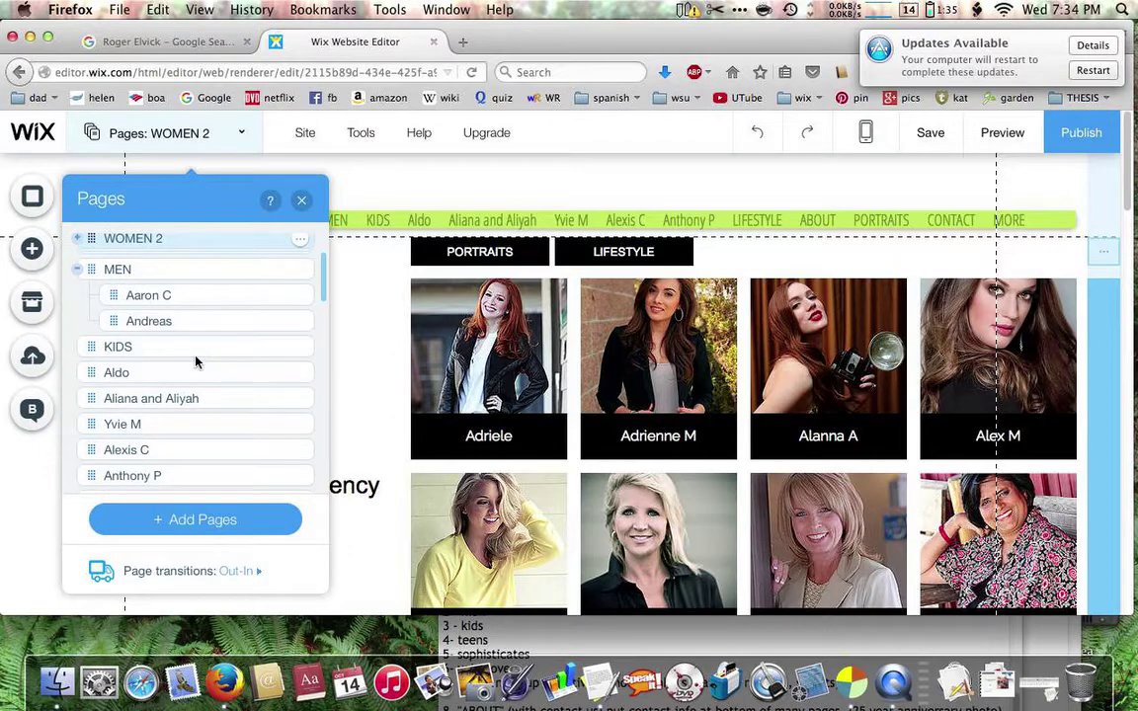
mouse_move(198, 435)
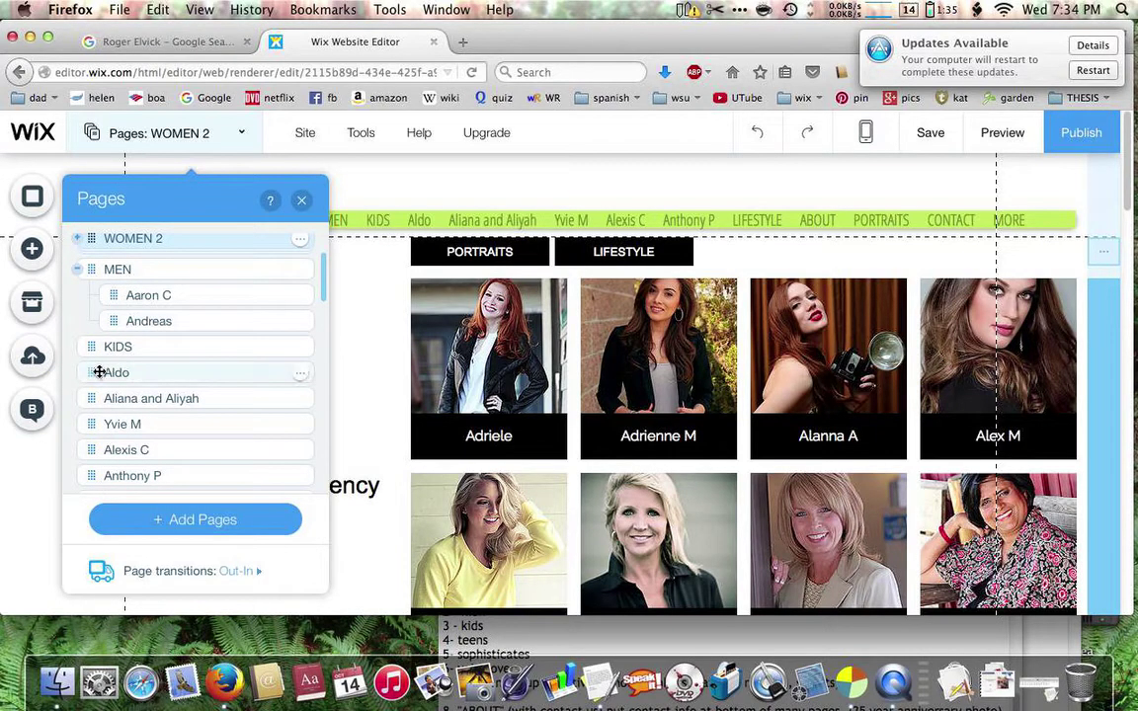
left_click(93, 373)
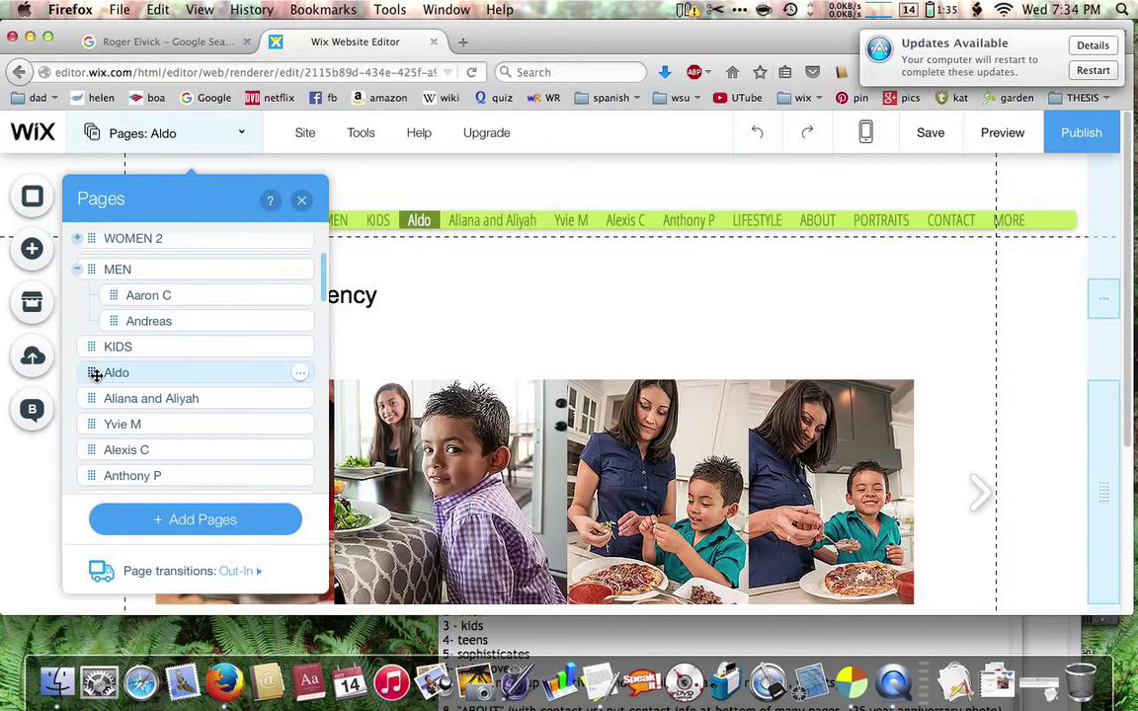
left_click_drag(95, 374, 113, 364)
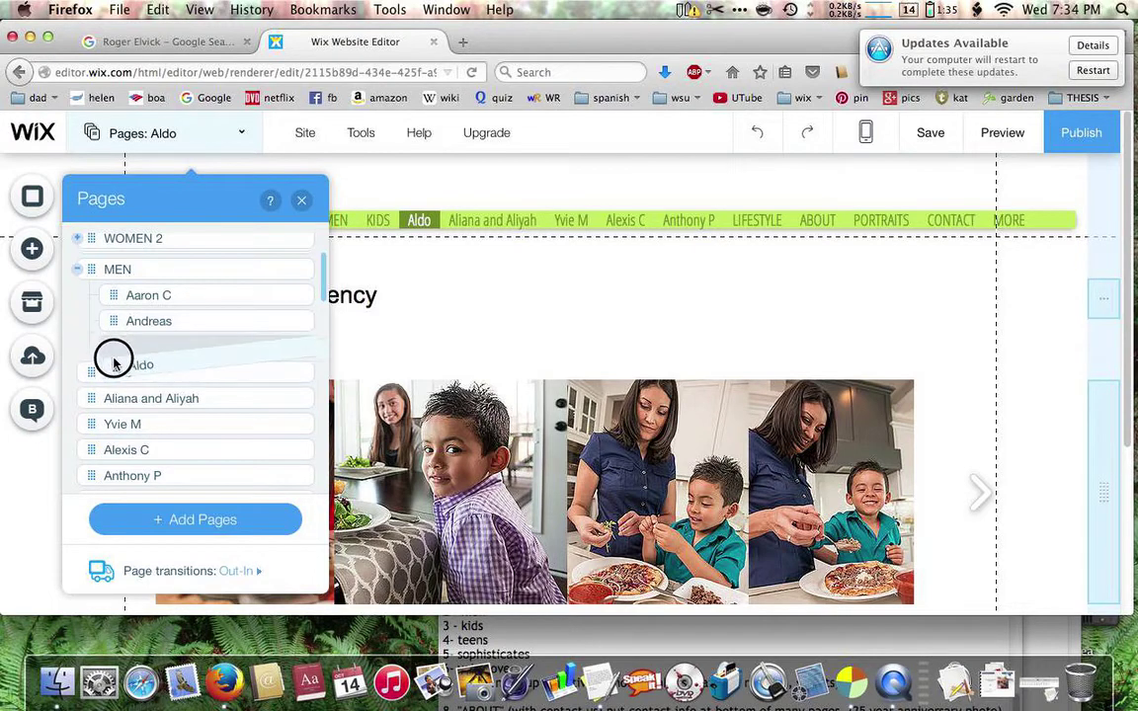
left_click_drag(114, 364, 117, 371)
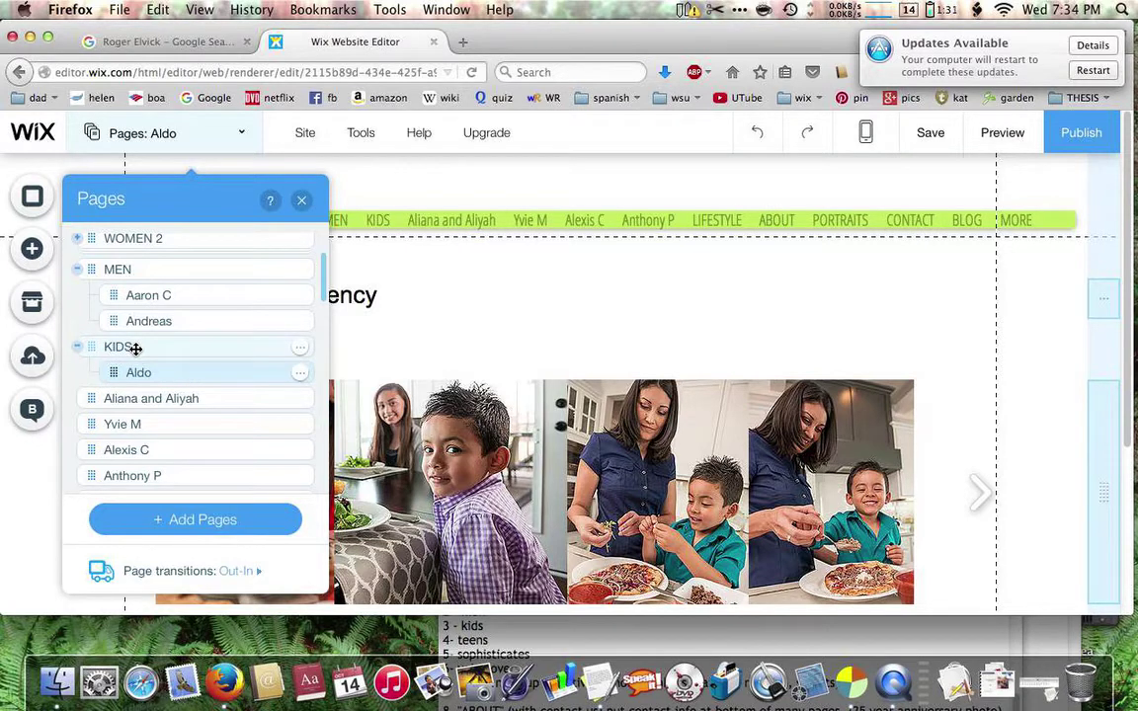
left_click(120, 402)
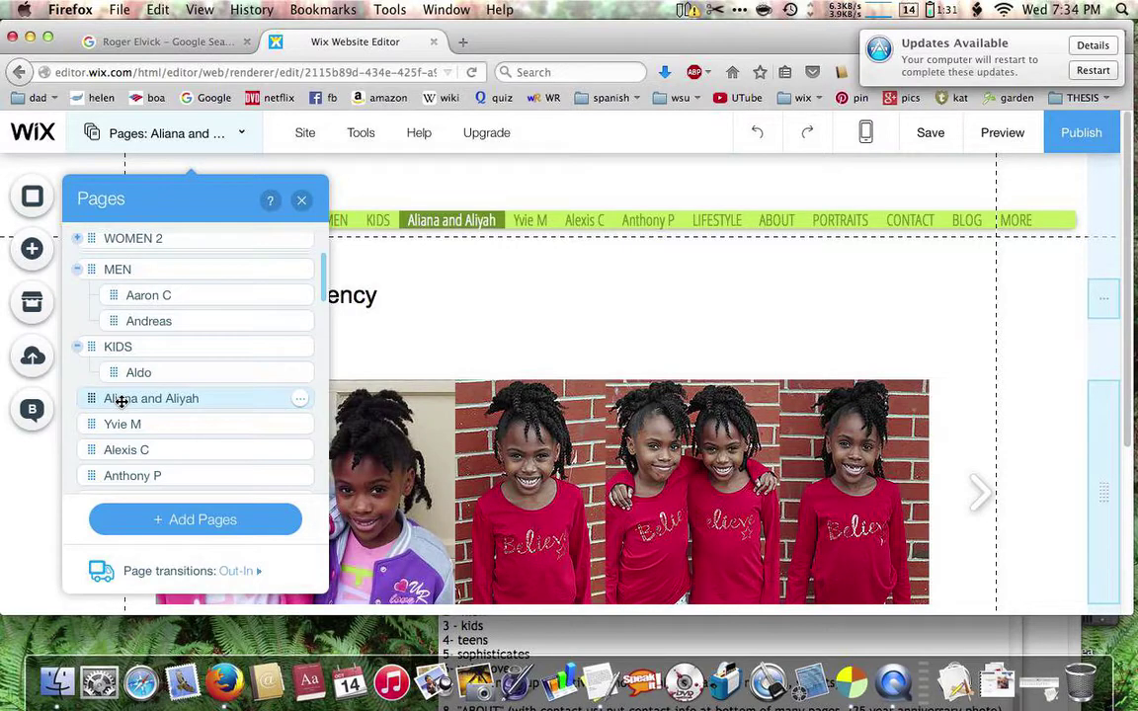
mouse_move(121, 401)
left_mouse_down()
mouse_move(120, 373)
mouse_move(118, 397)
left_mouse_up()
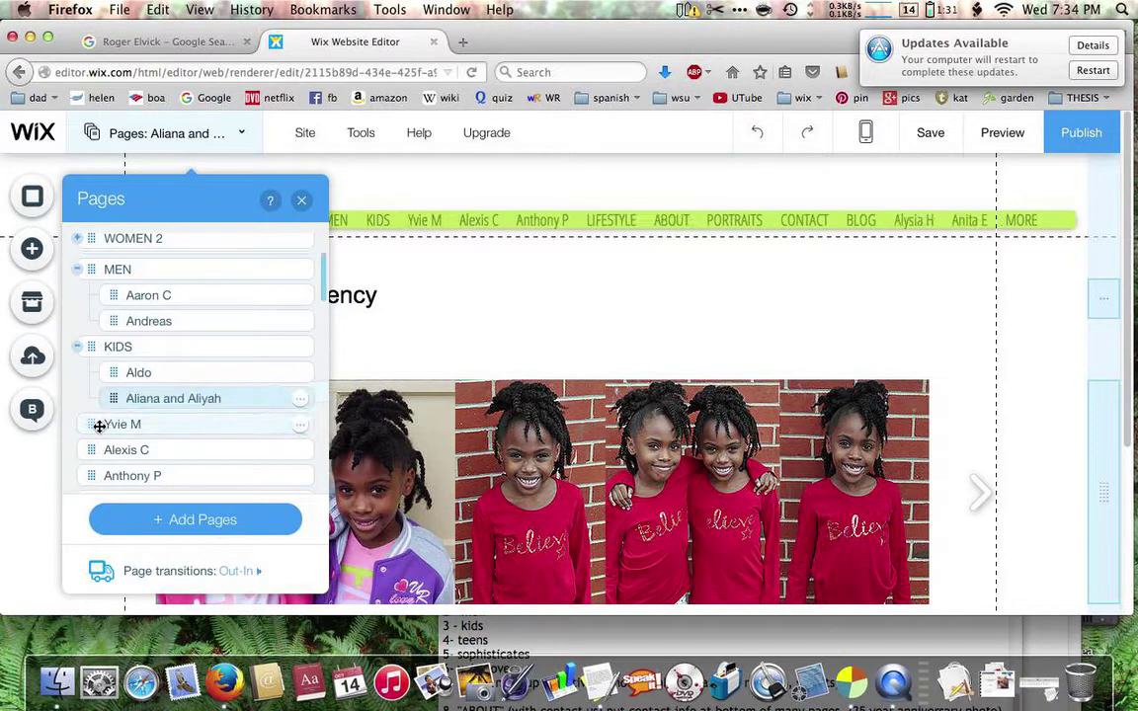
left_click(99, 426)
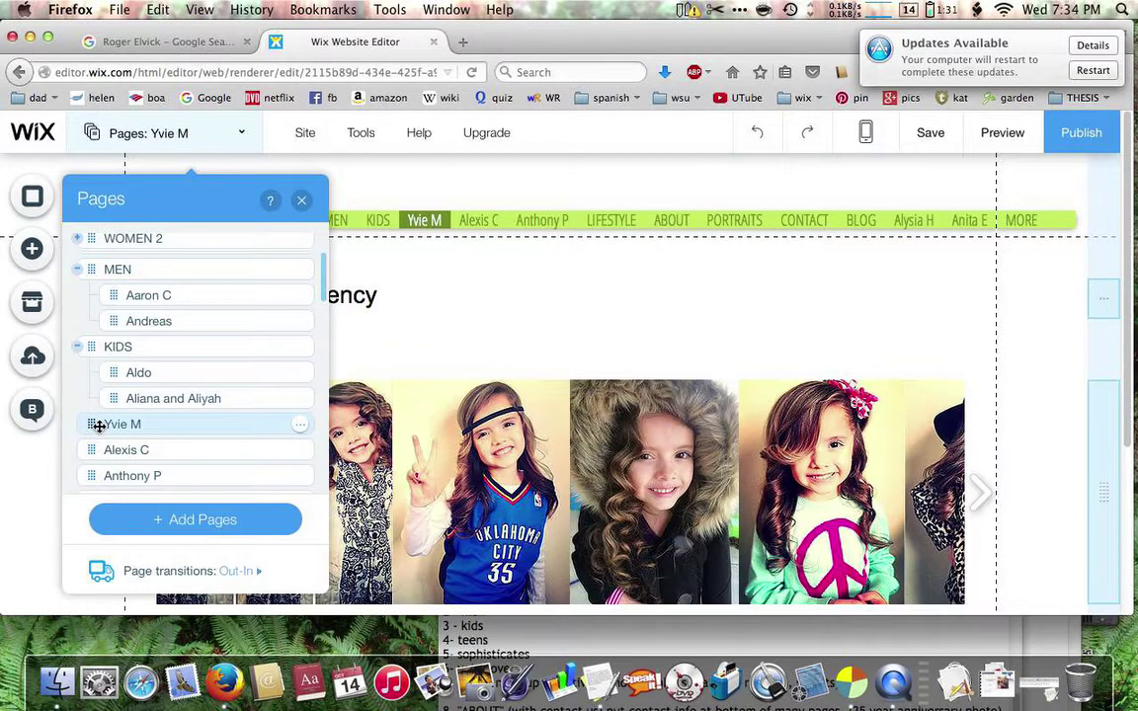
left_click_drag(98, 426, 121, 421)
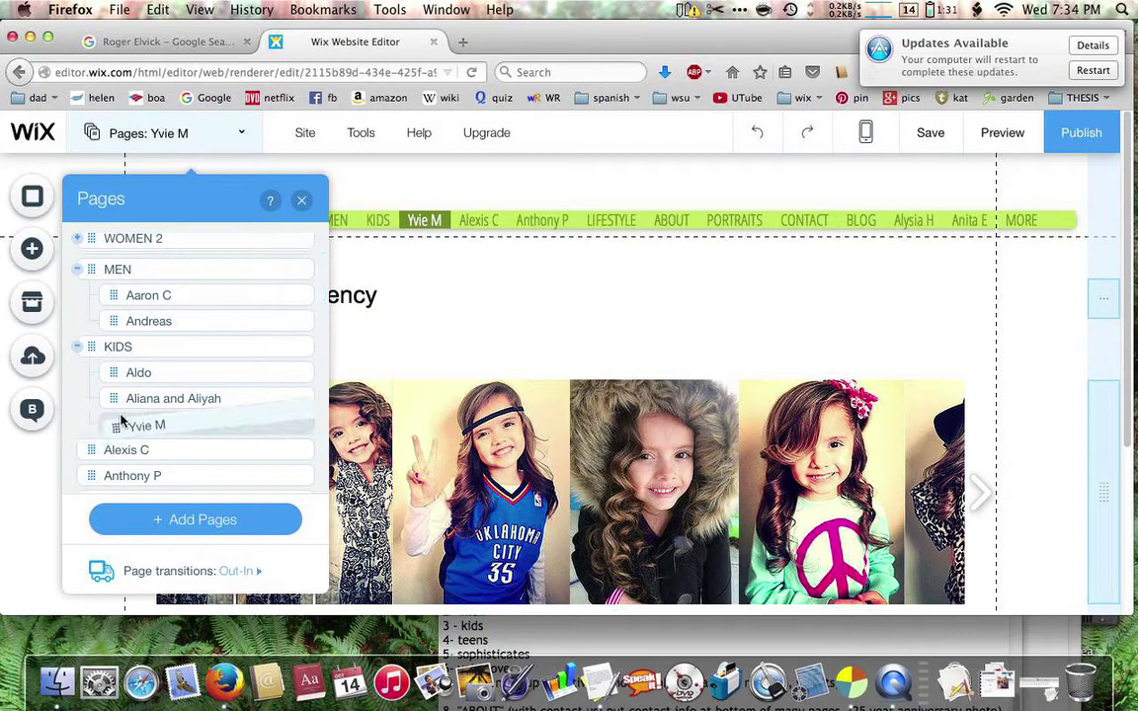
left_click_drag(121, 421, 117, 405)
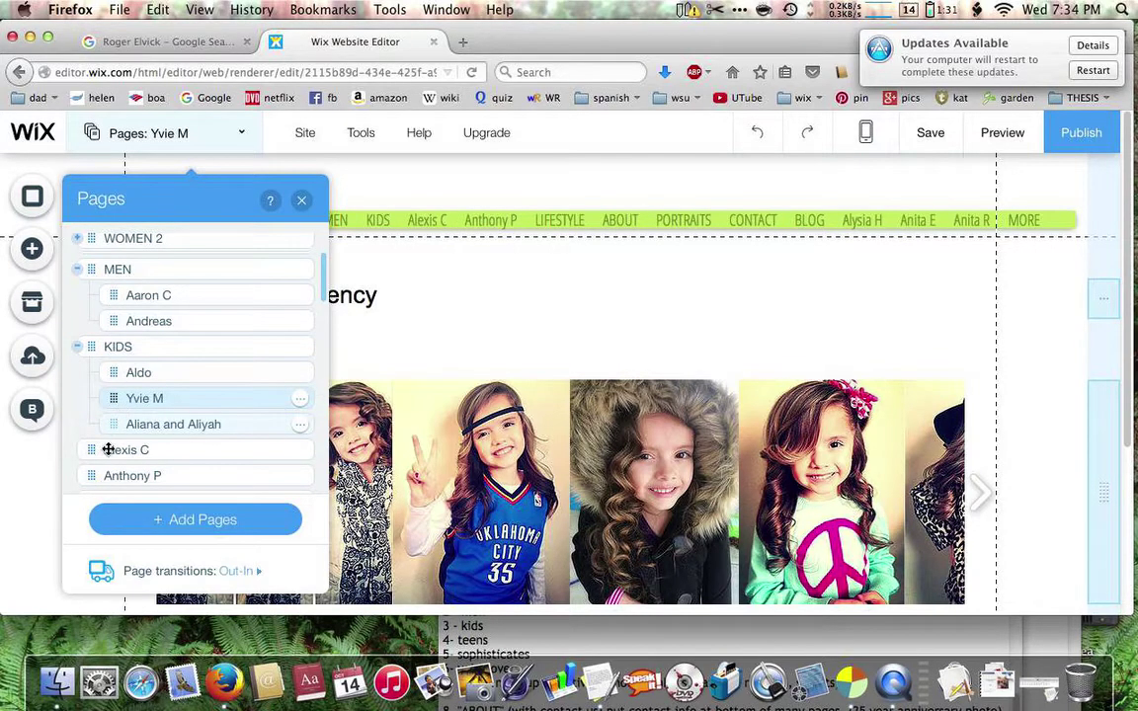
left_click(109, 450)
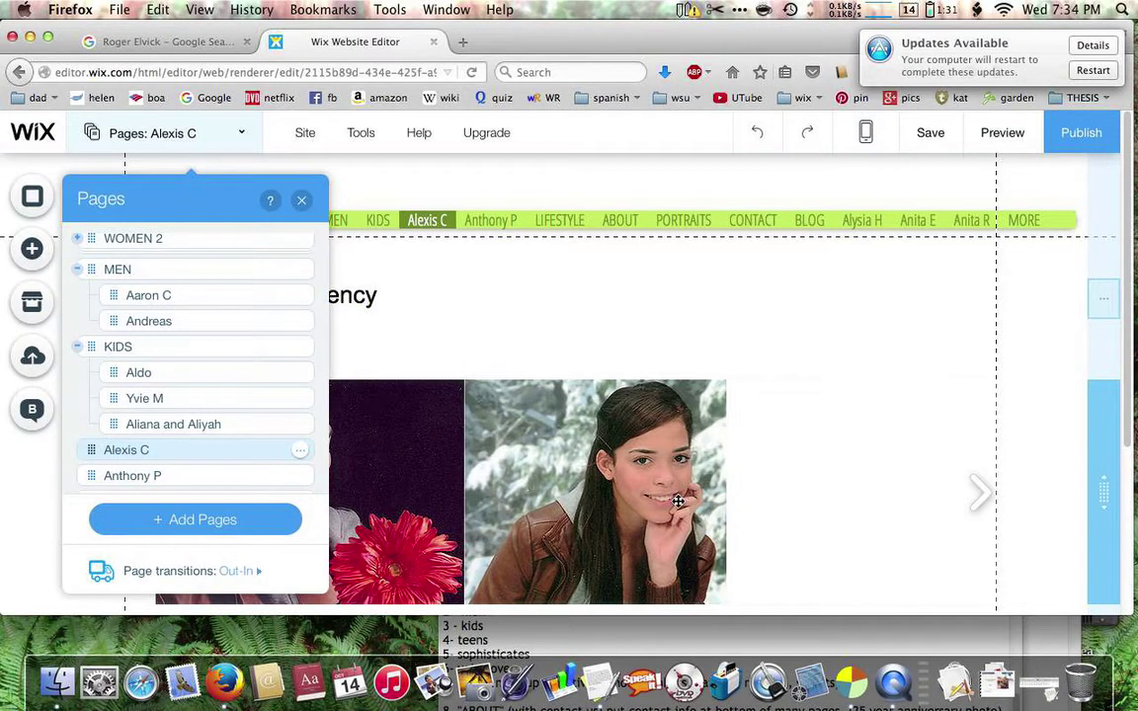
Duplicate the KIDS page and name the copy TEENS
scroll(692, 454, "down", 1)
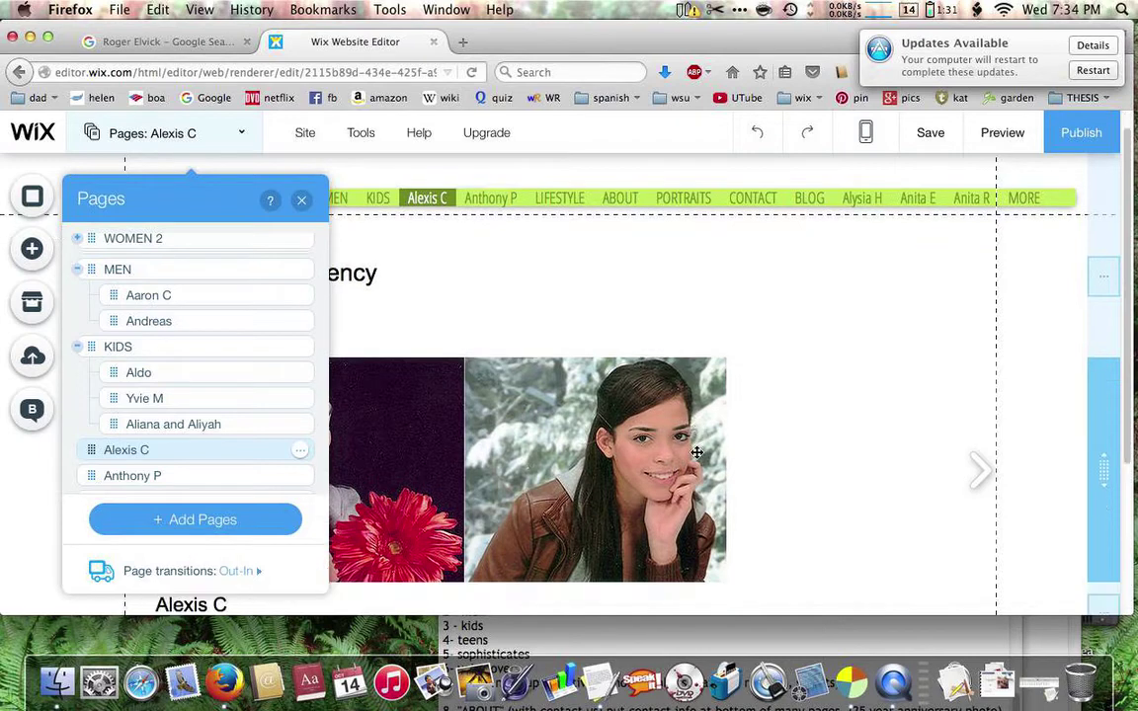
scroll(697, 452, "up", 1)
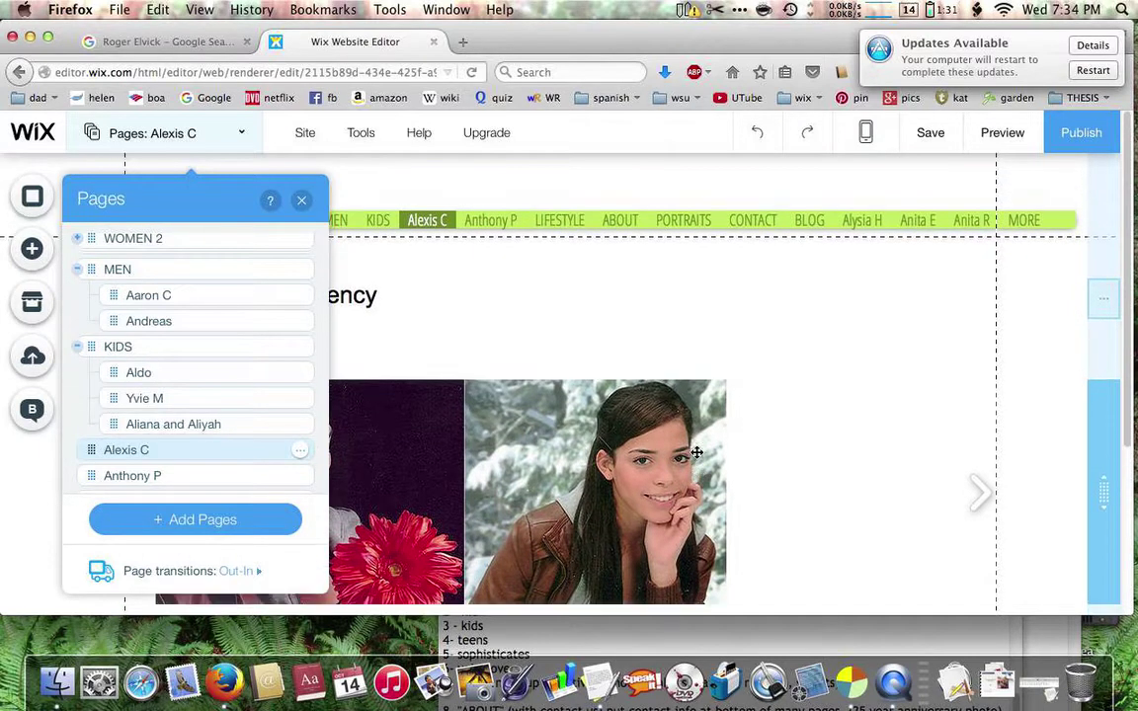
left_click(138, 344)
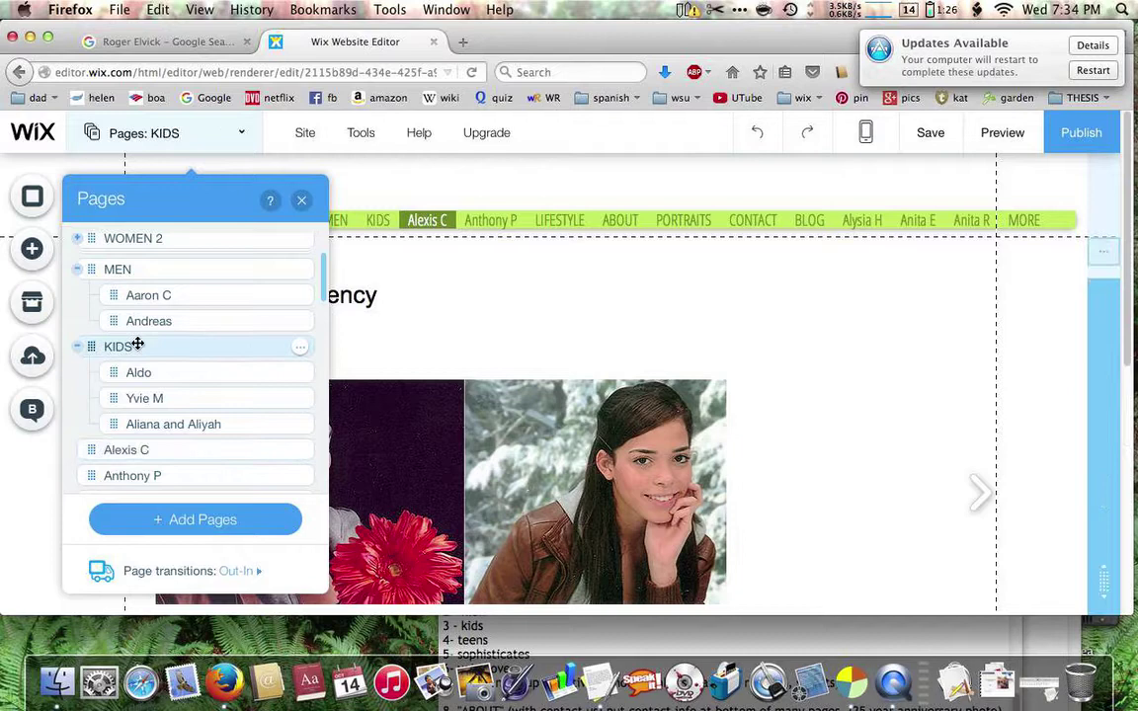
left_click(300, 350)
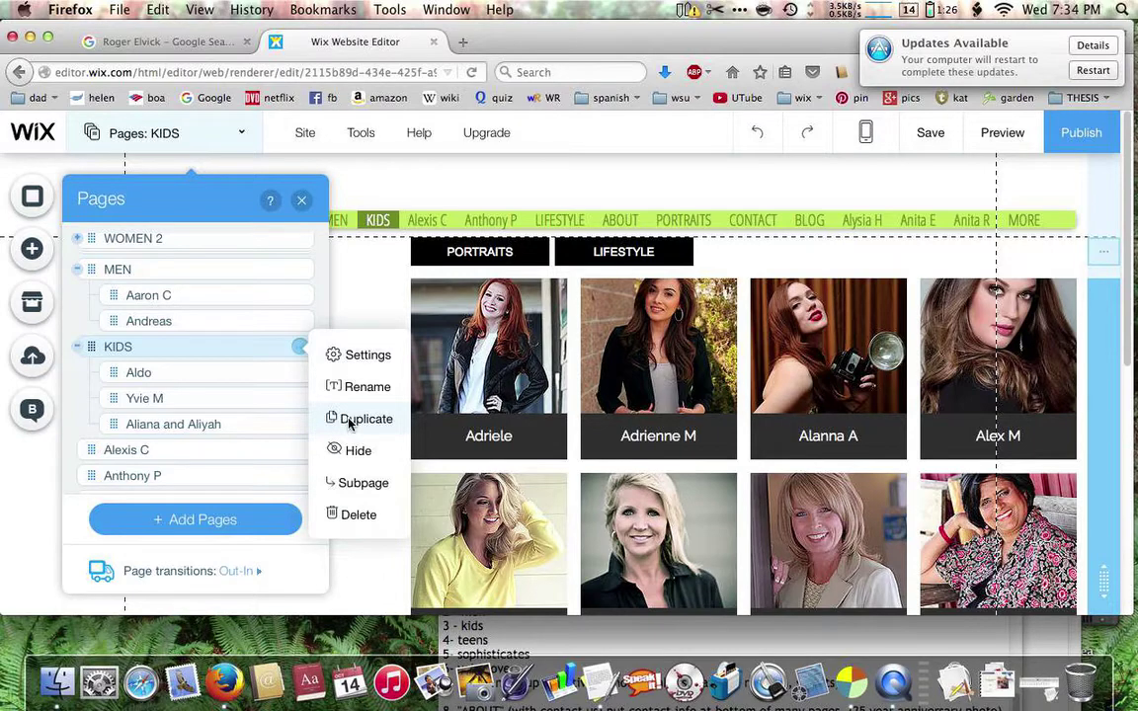
left_click(350, 419)
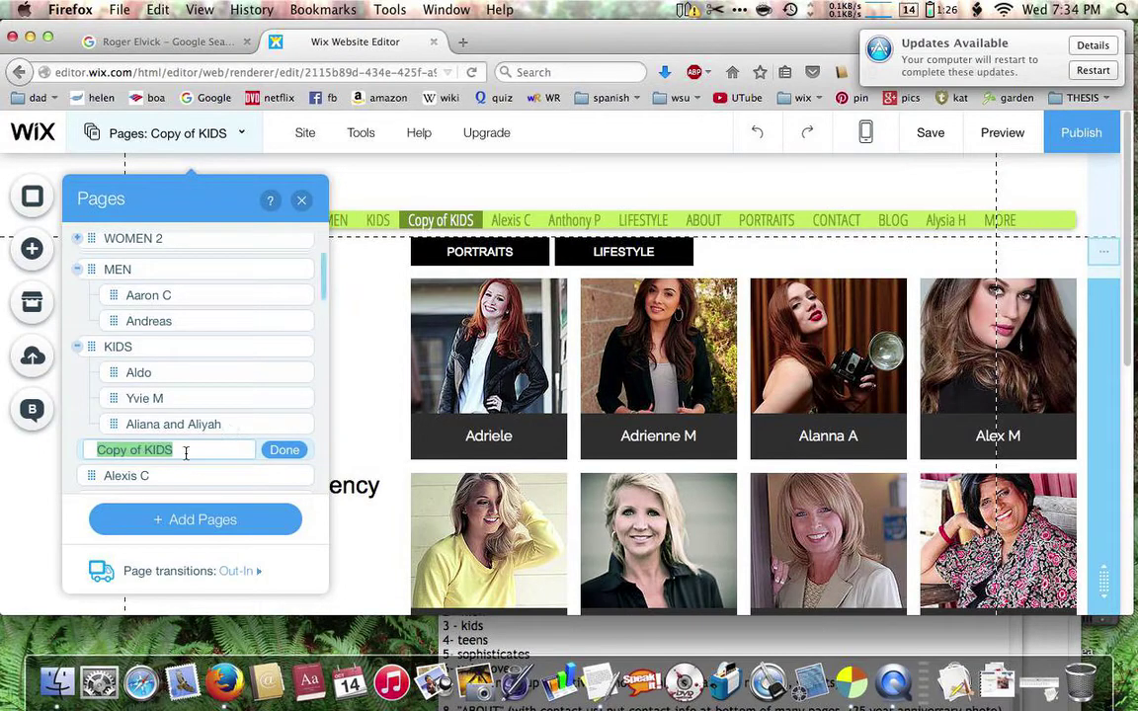
type("t")
key("BackSpace")
key("BackSpace")
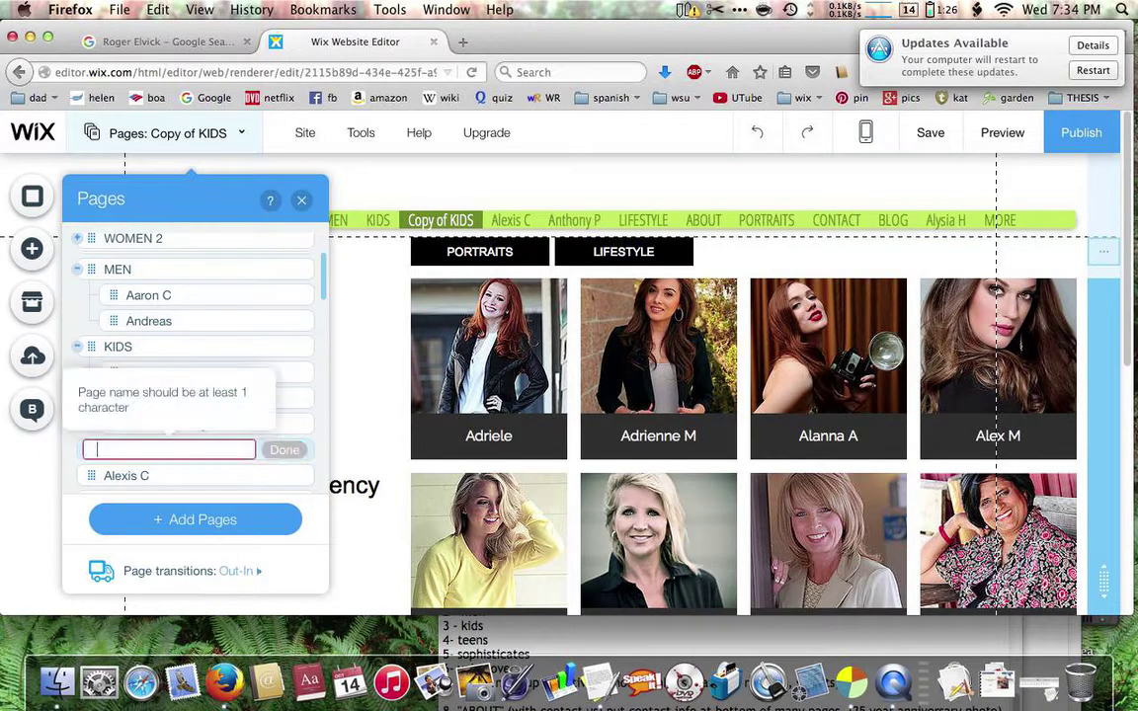
type("TEENS")
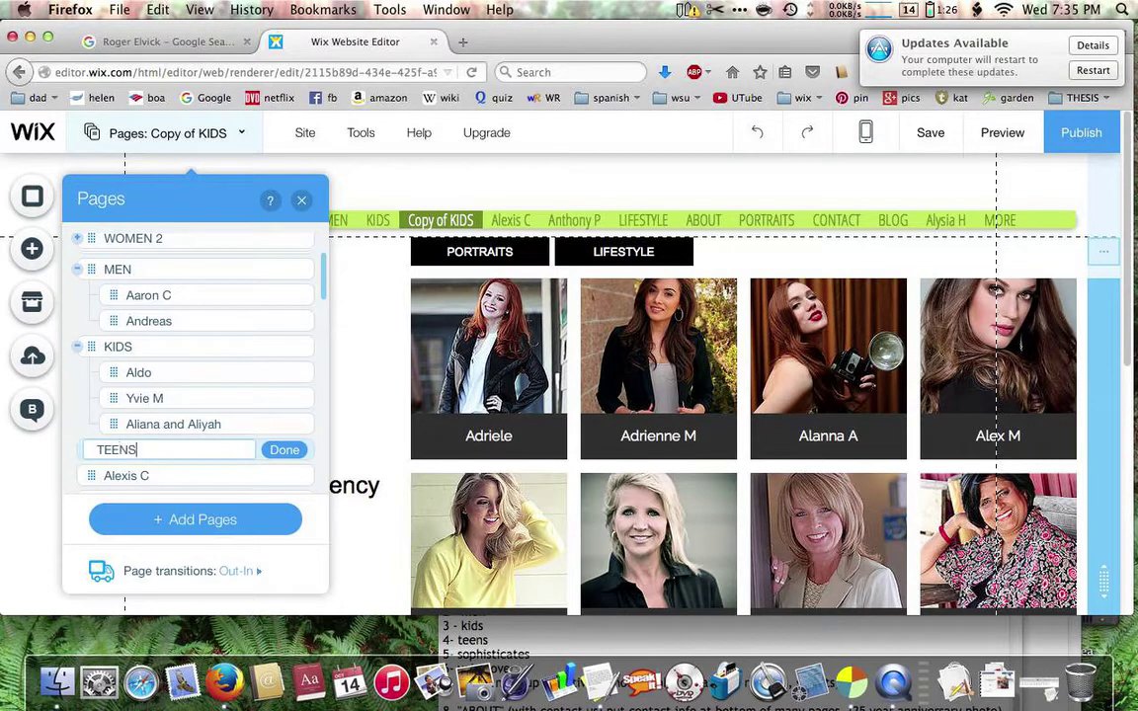
left_click(285, 451)
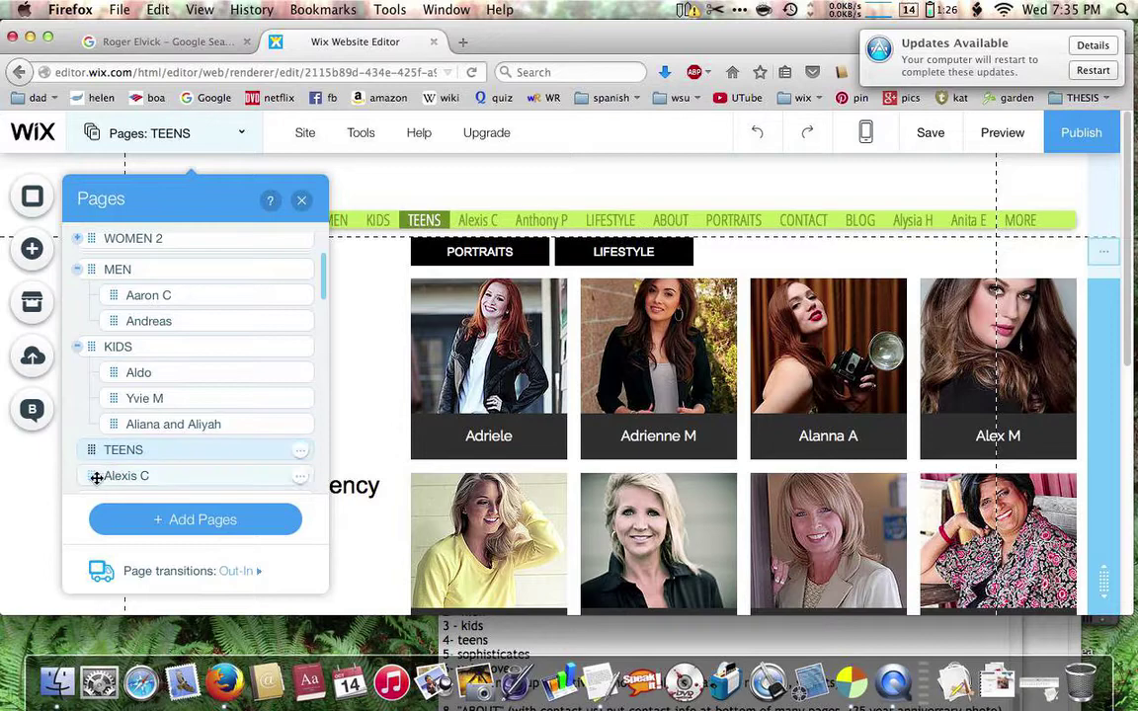
mouse_move(97, 476)
left_mouse_down()
mouse_move(124, 461)
mouse_move(132, 471)
left_mouse_up()
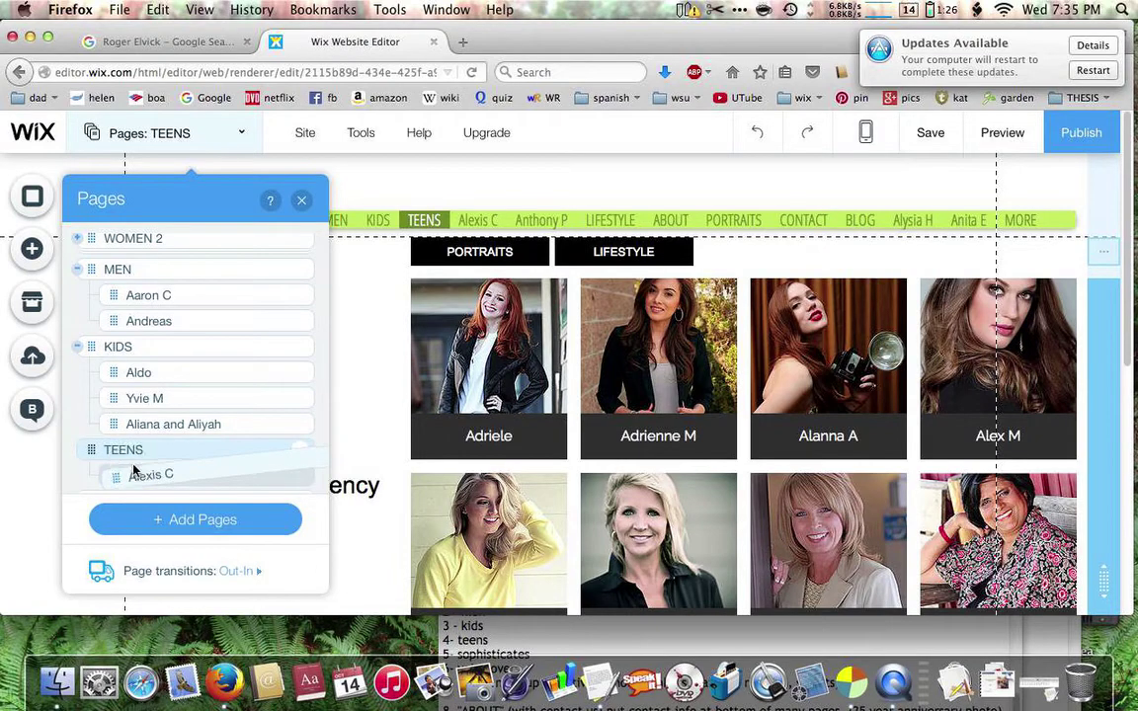
left_click_drag(115, 478, 117, 474)
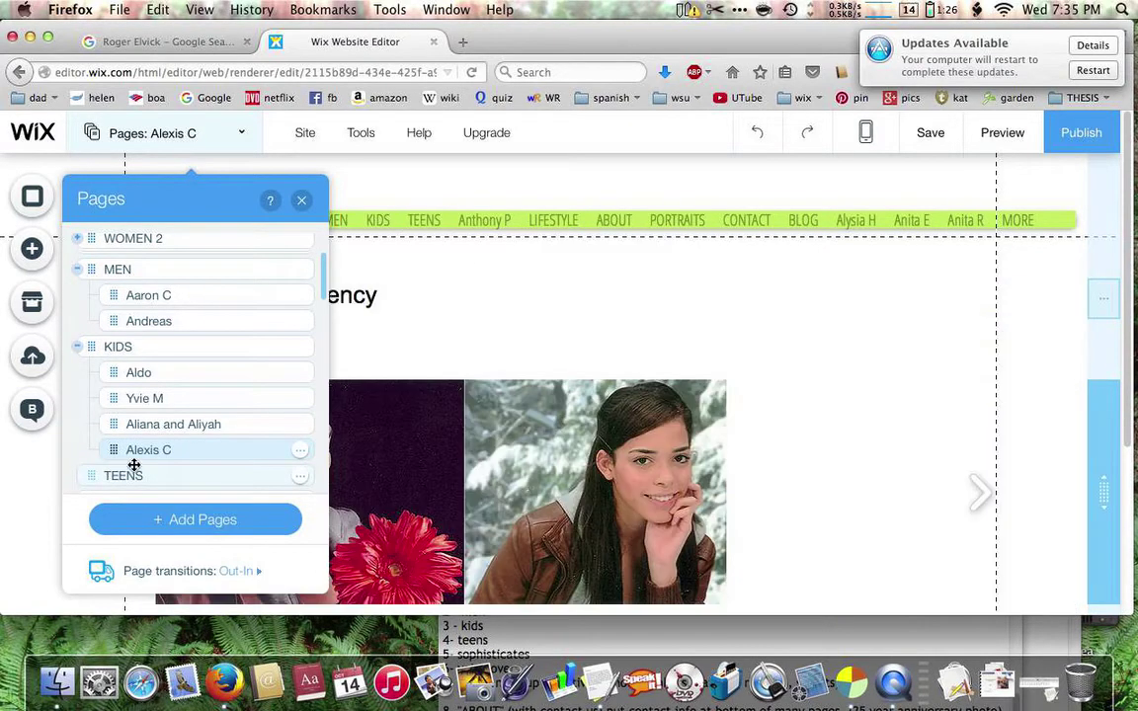
scroll(158, 423, "down", 2)
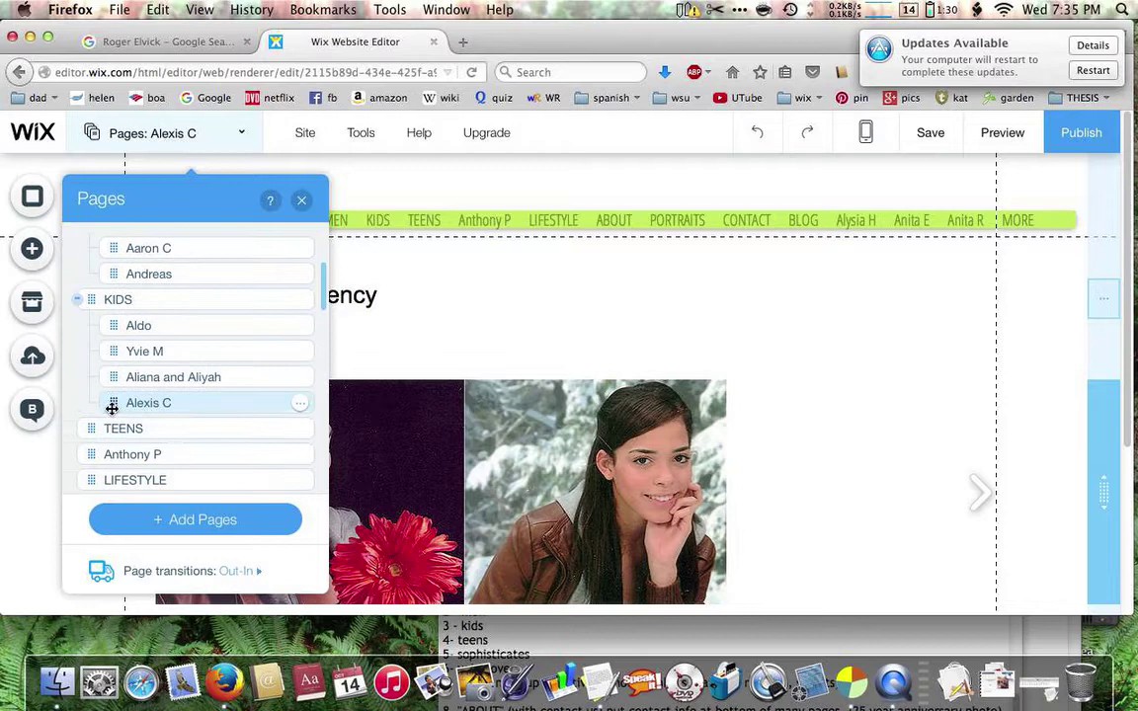
mouse_move(113, 404)
left_mouse_down()
mouse_move(117, 437)
mouse_move(92, 418)
mouse_move(120, 425)
left_mouse_up()
mouse_move(198, 455)
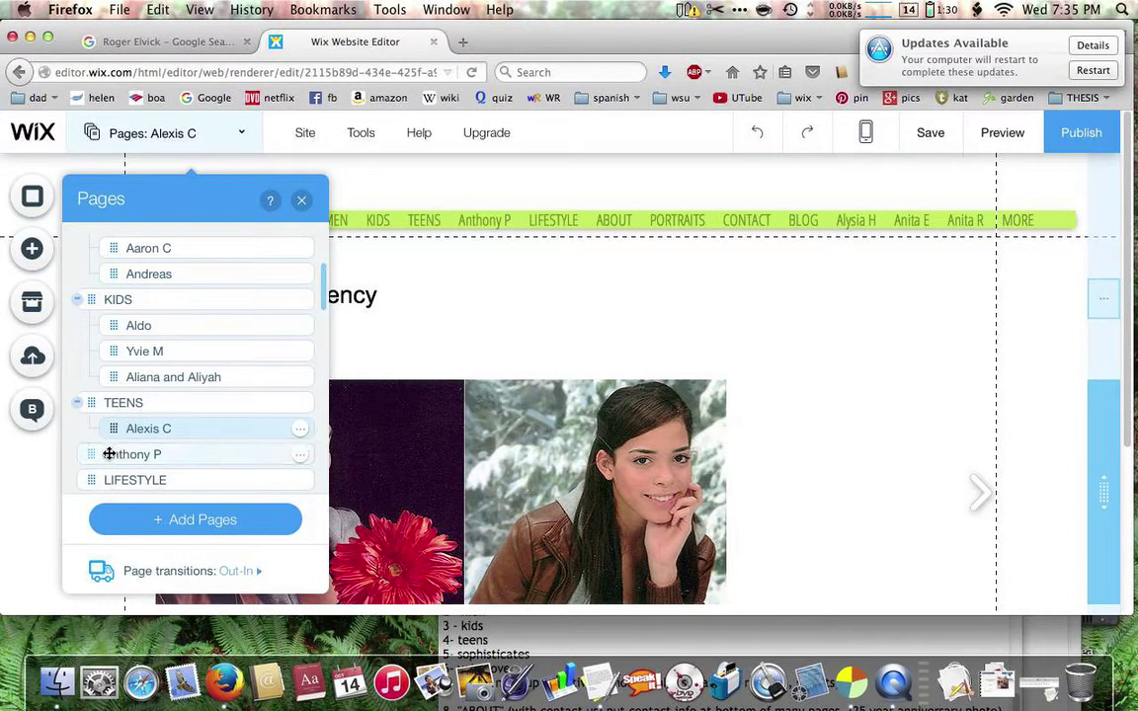
left_click(108, 453)
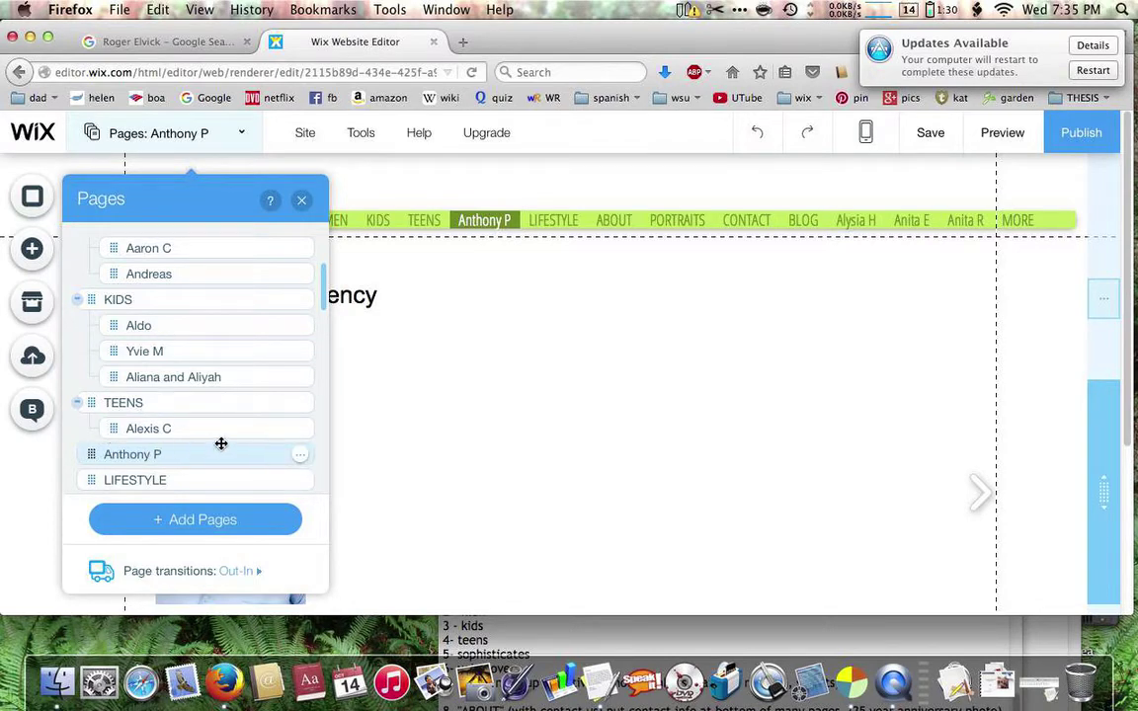
left_click(299, 456)
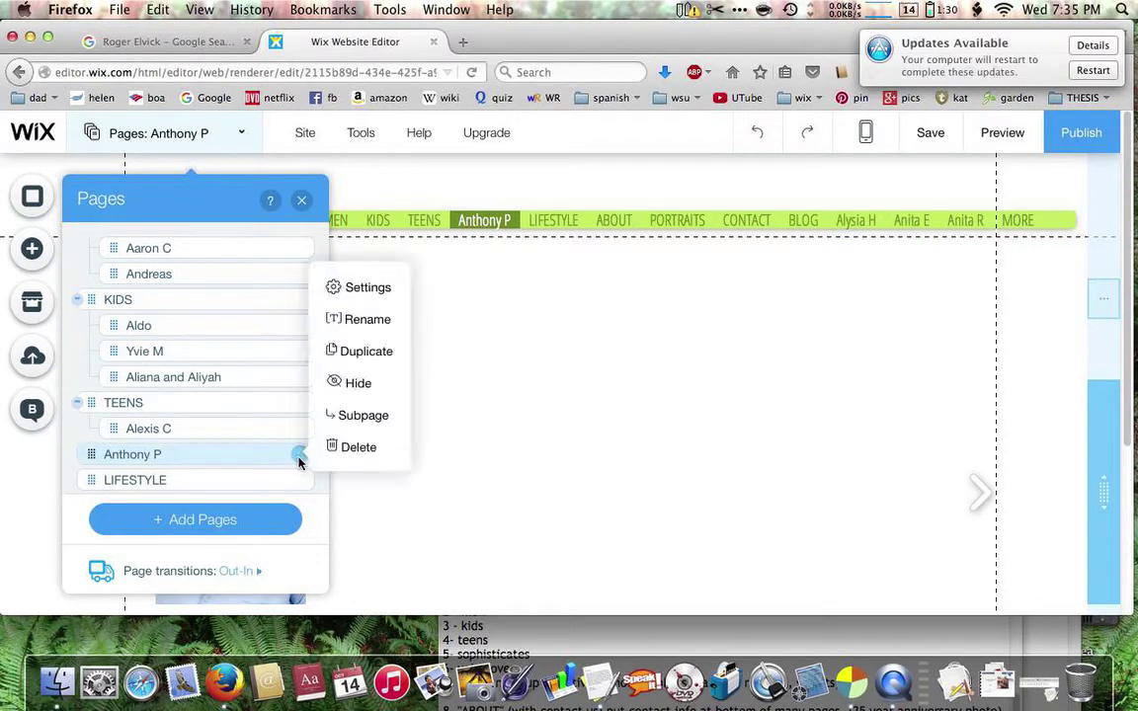
left_click(359, 416)
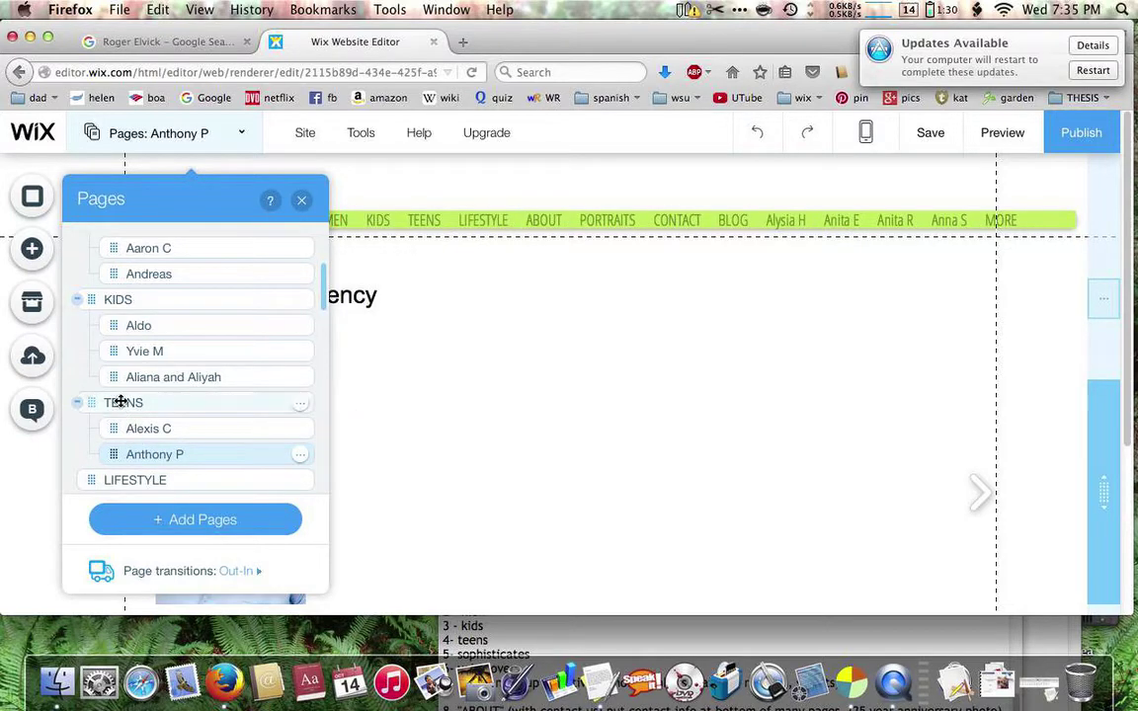
left_click(300, 454)
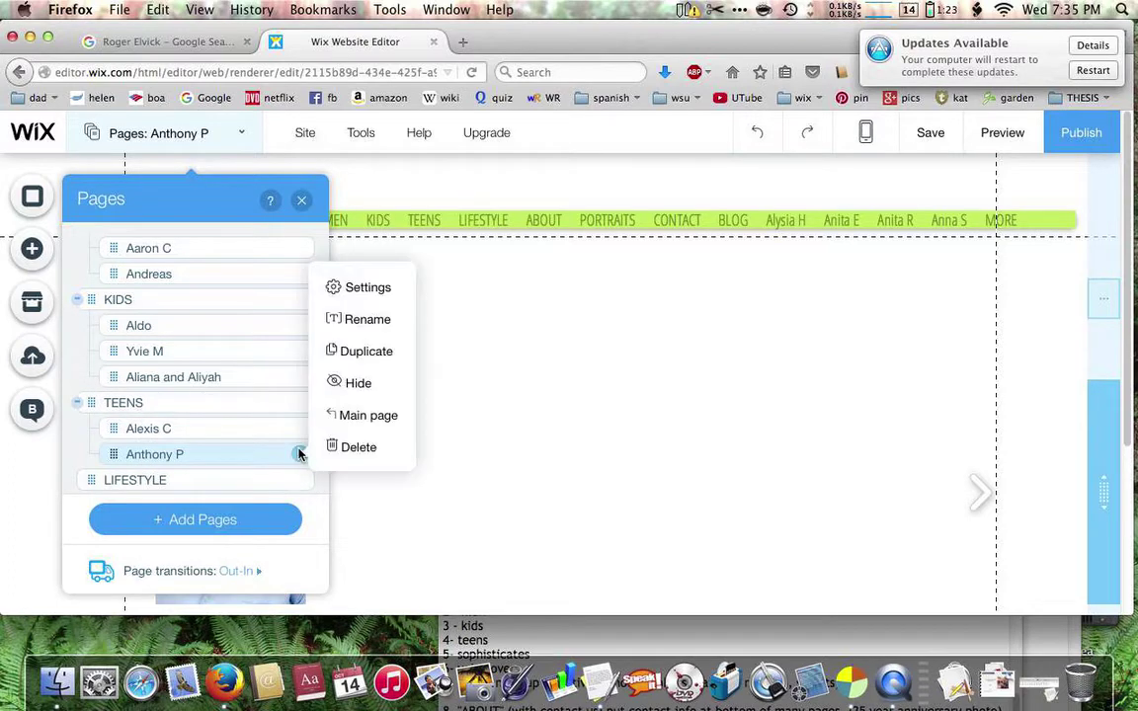
left_click(371, 417)
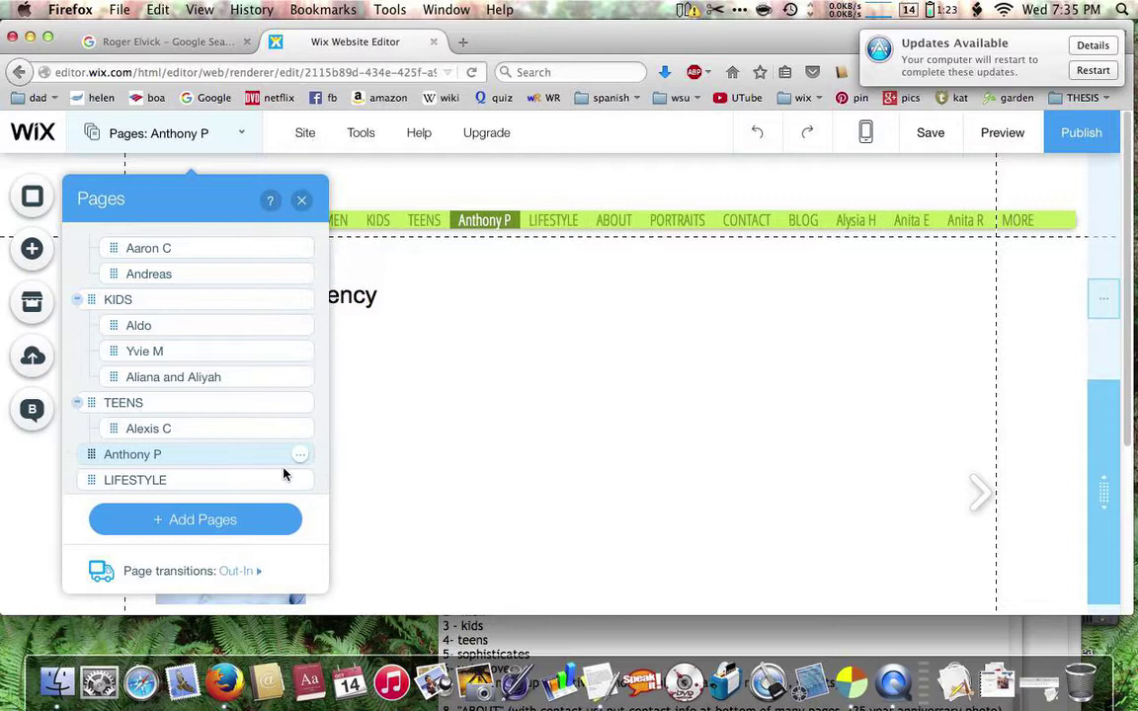
Close the Pages panel and switch the site into Preview mode
scroll(214, 432, "up", 3)
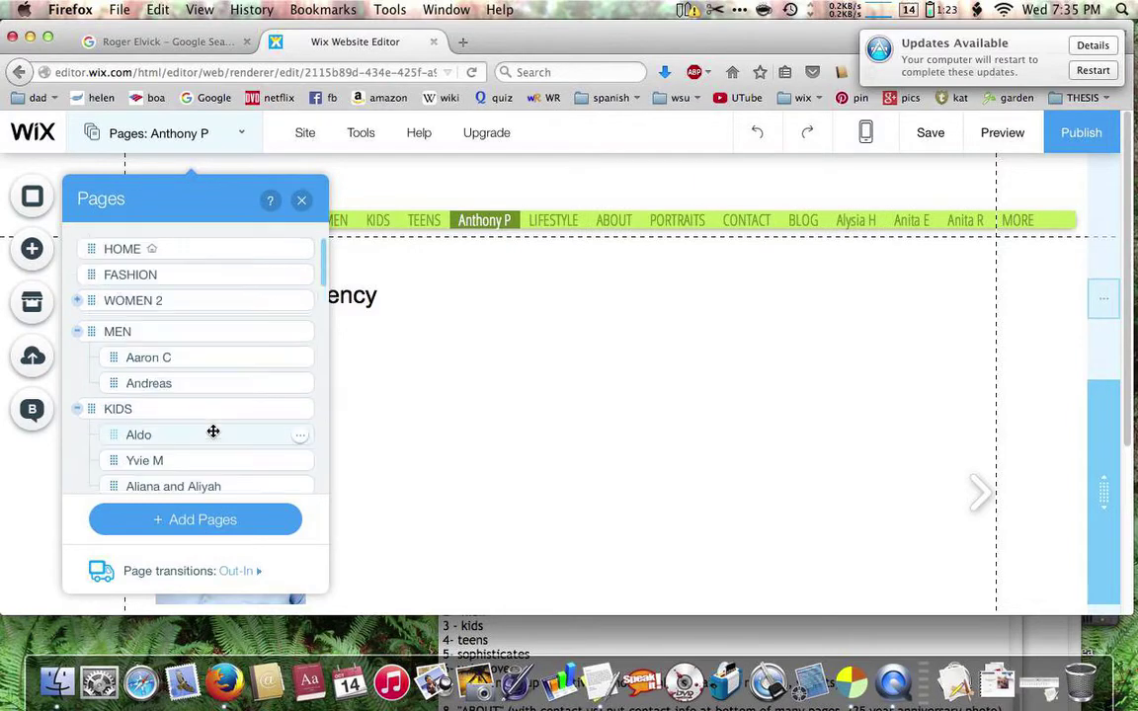
left_click(301, 200)
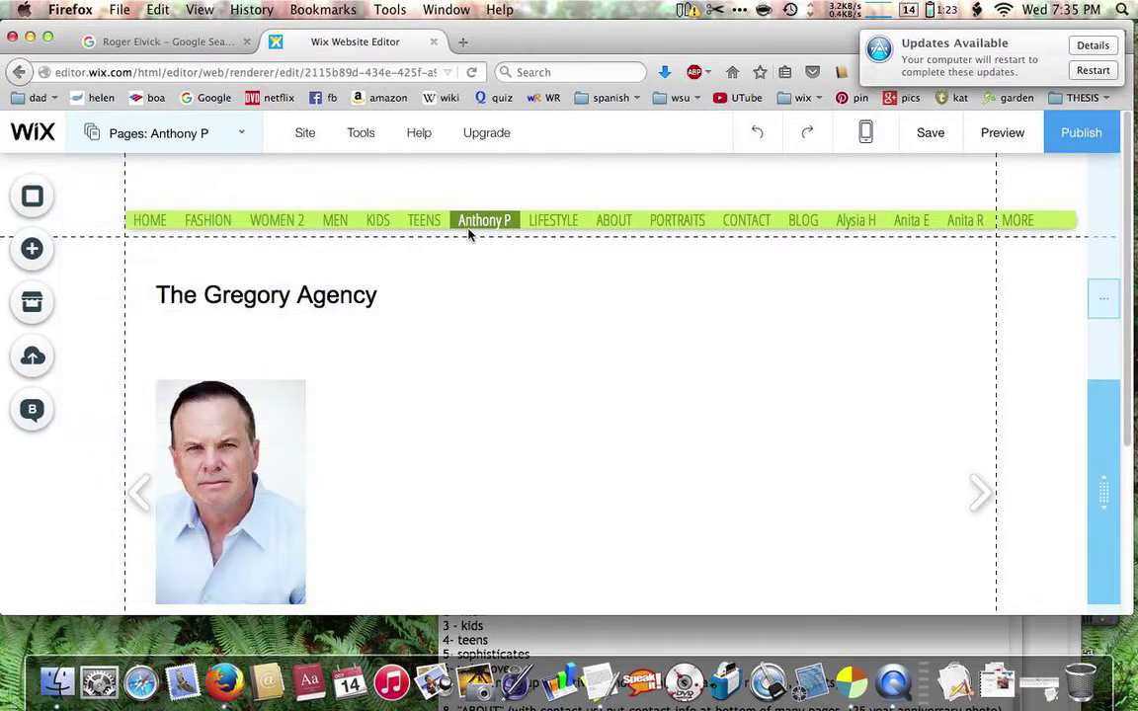
left_click(1005, 135)
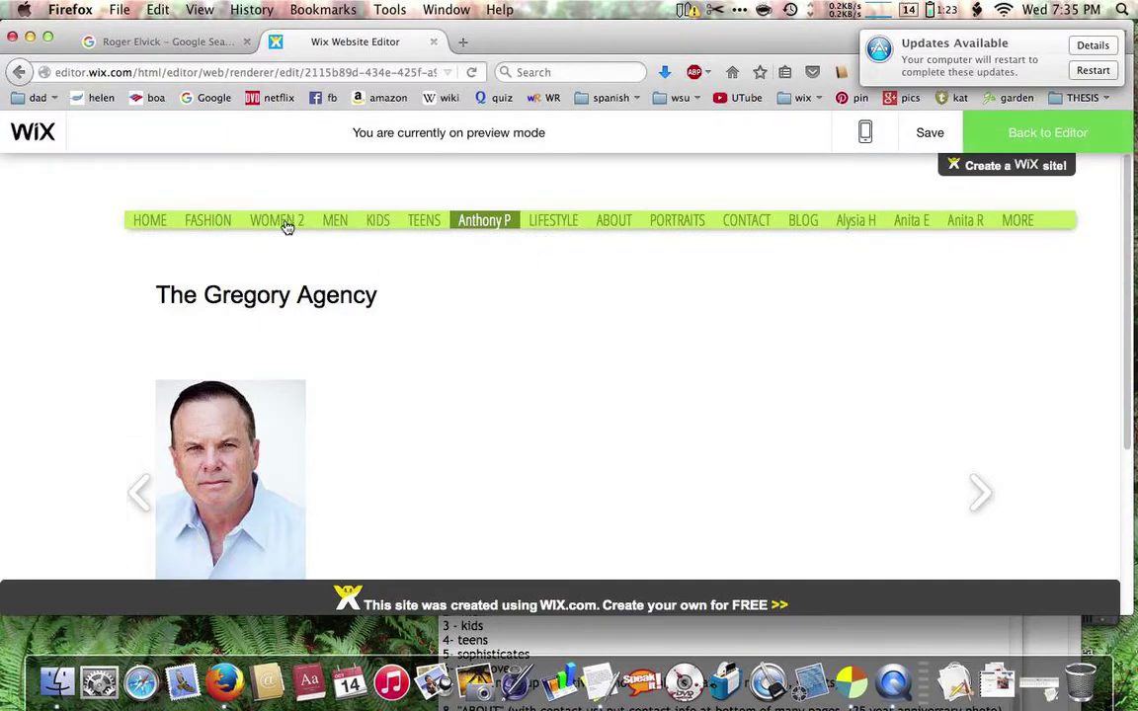
mouse_move(277, 220)
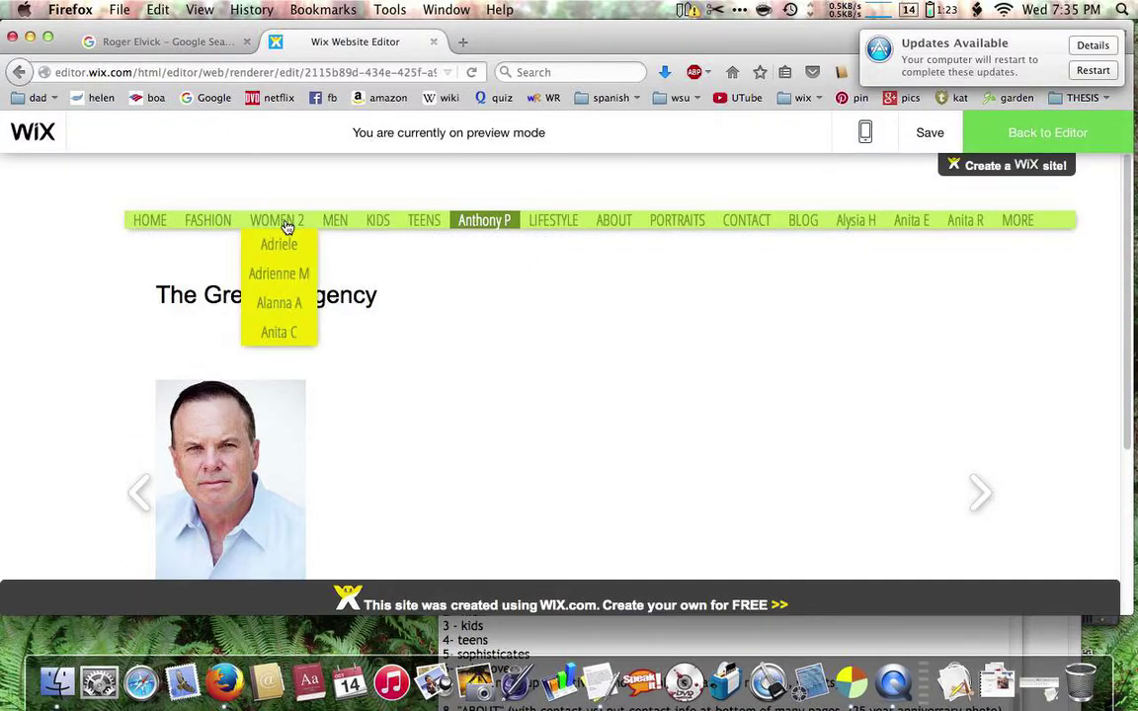
left_click(286, 224)
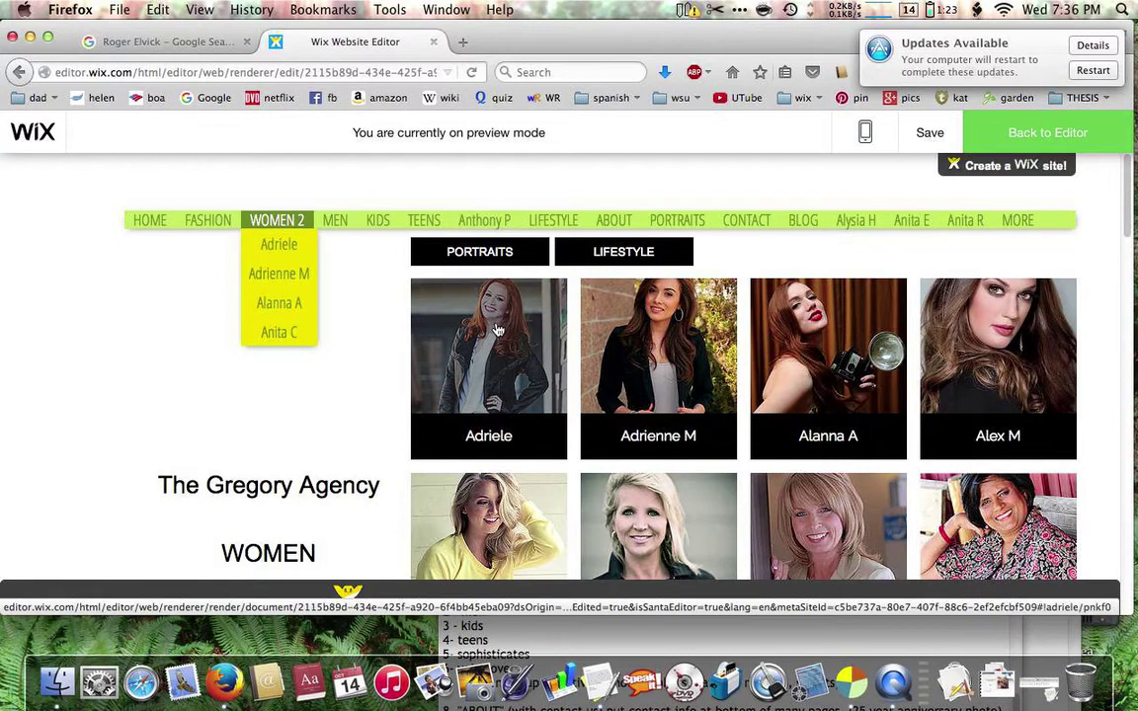
mouse_move(335, 221)
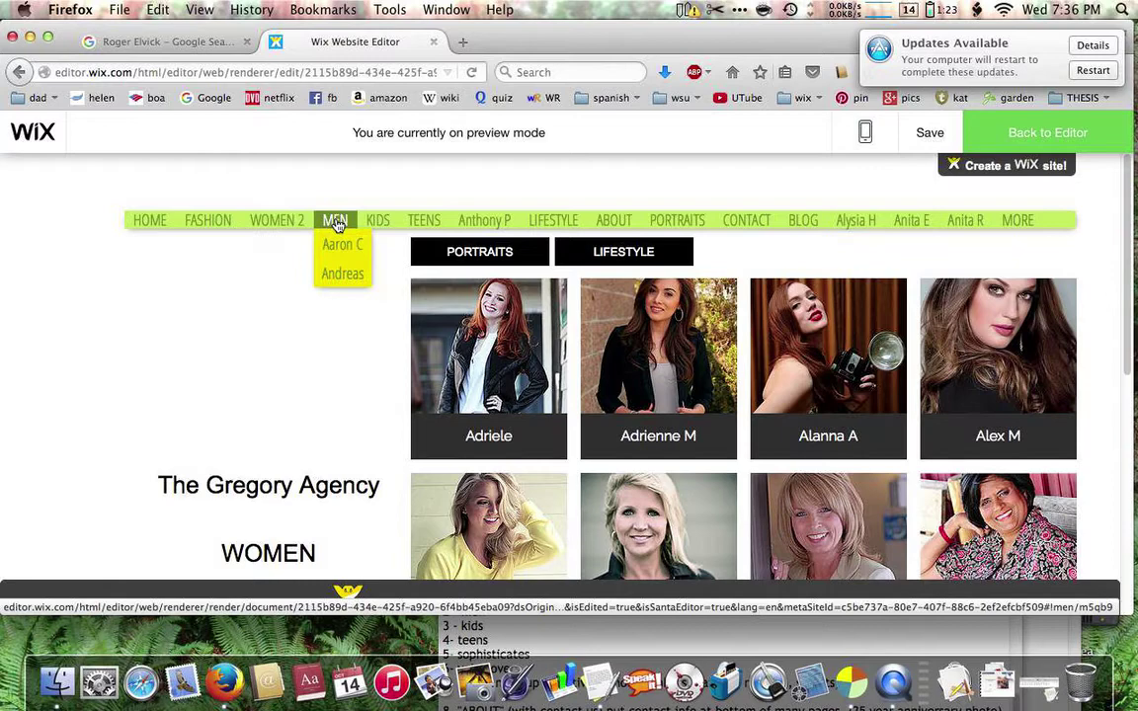
left_click(334, 222)
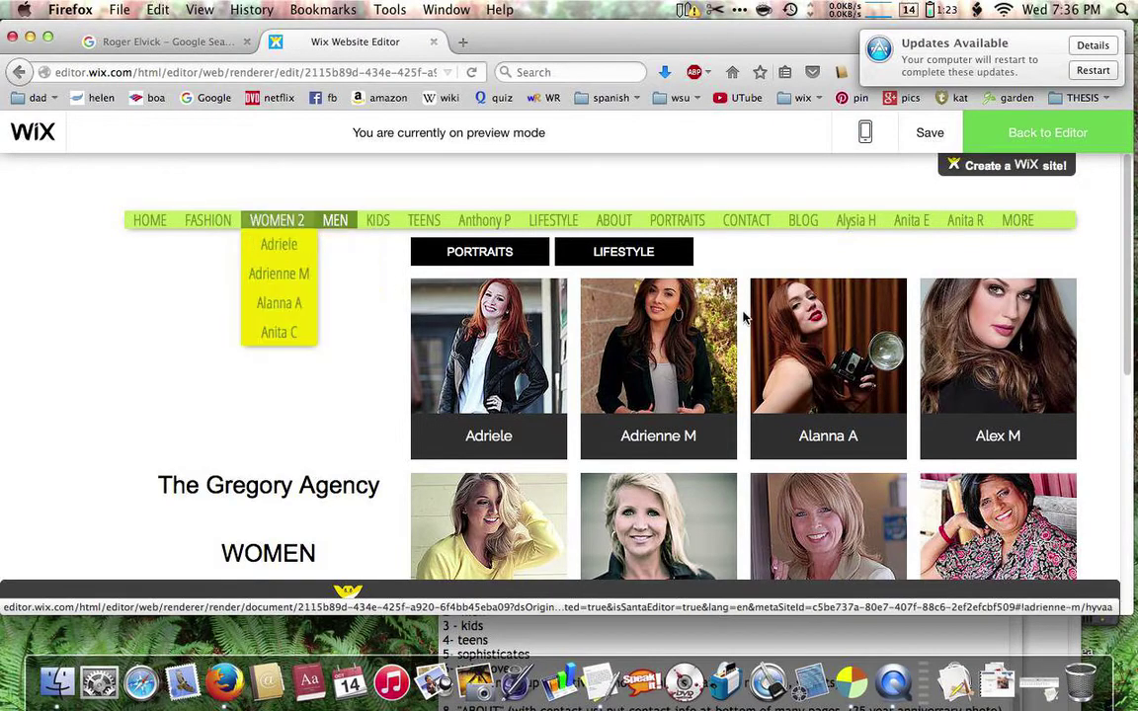
scroll(743, 316, "down", 5)
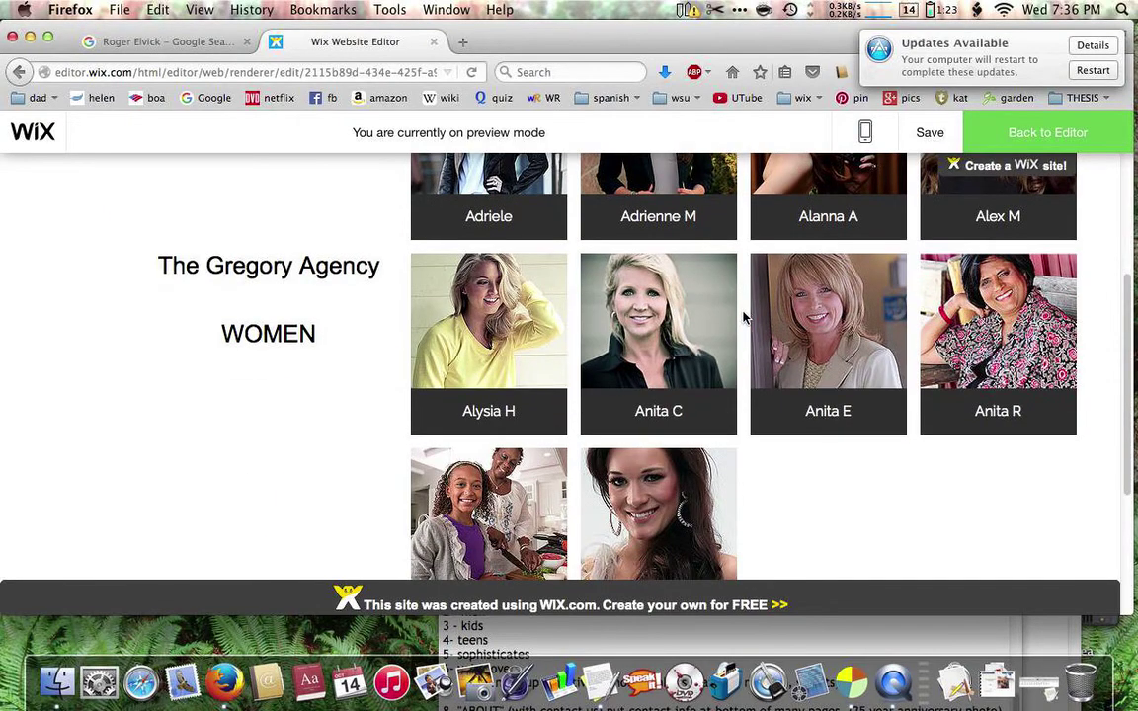
scroll(743, 316, "up", 5)
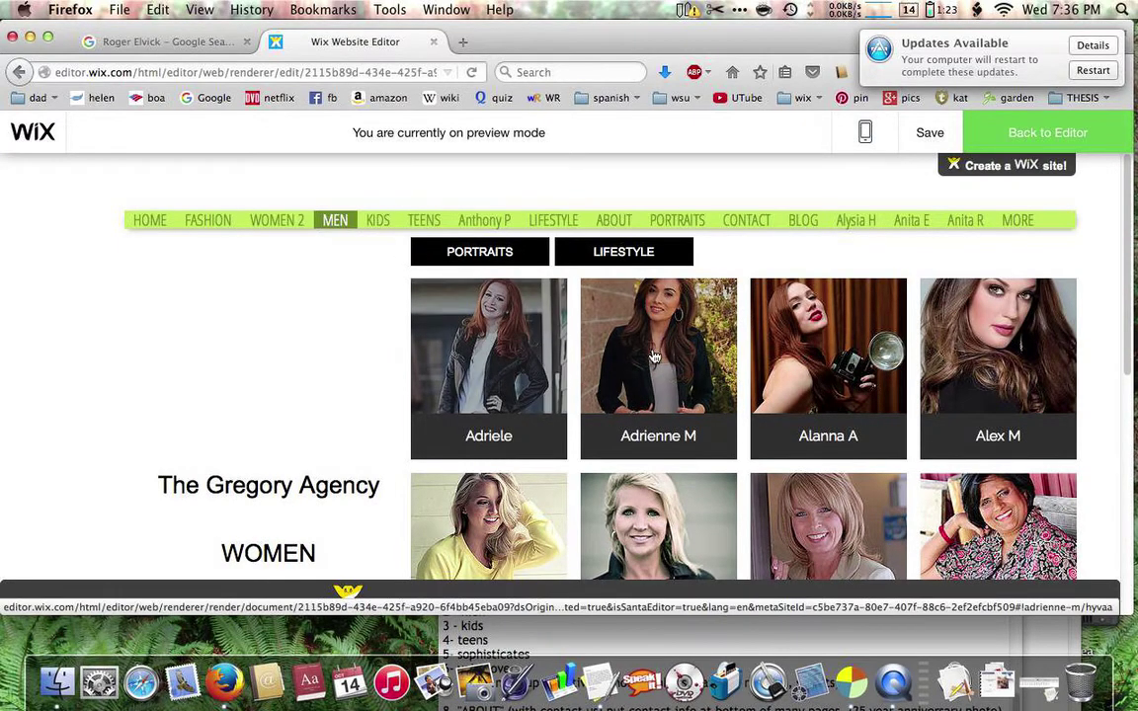
left_click(521, 363)
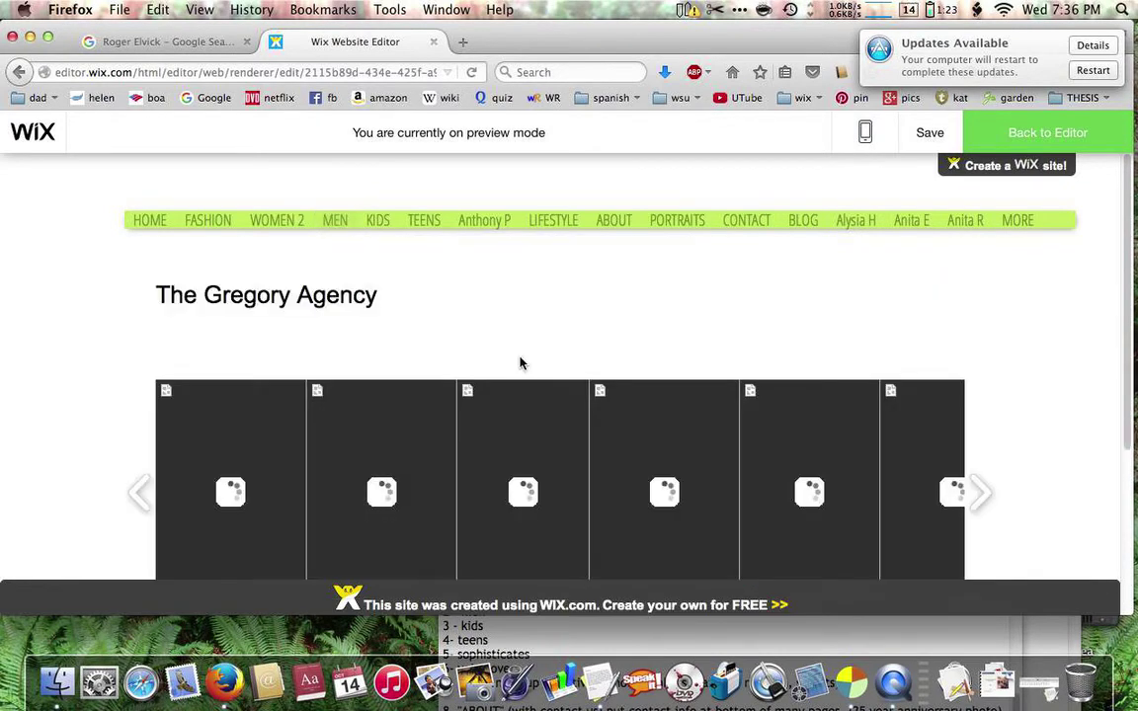
left_click(19, 73)
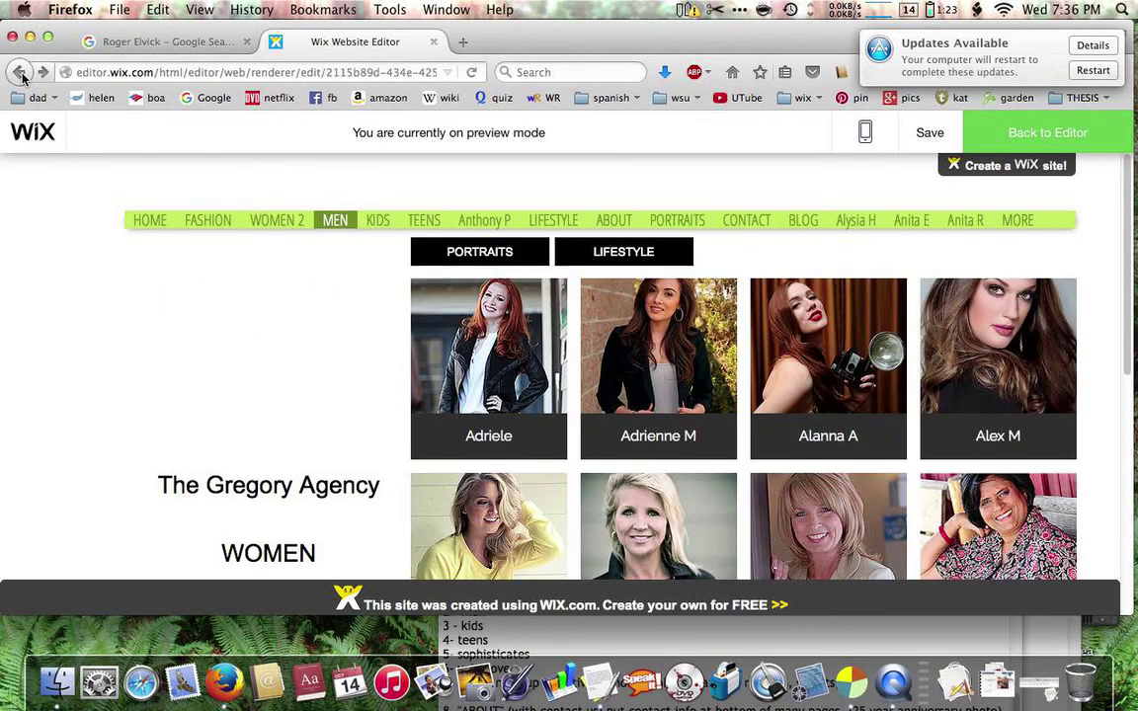